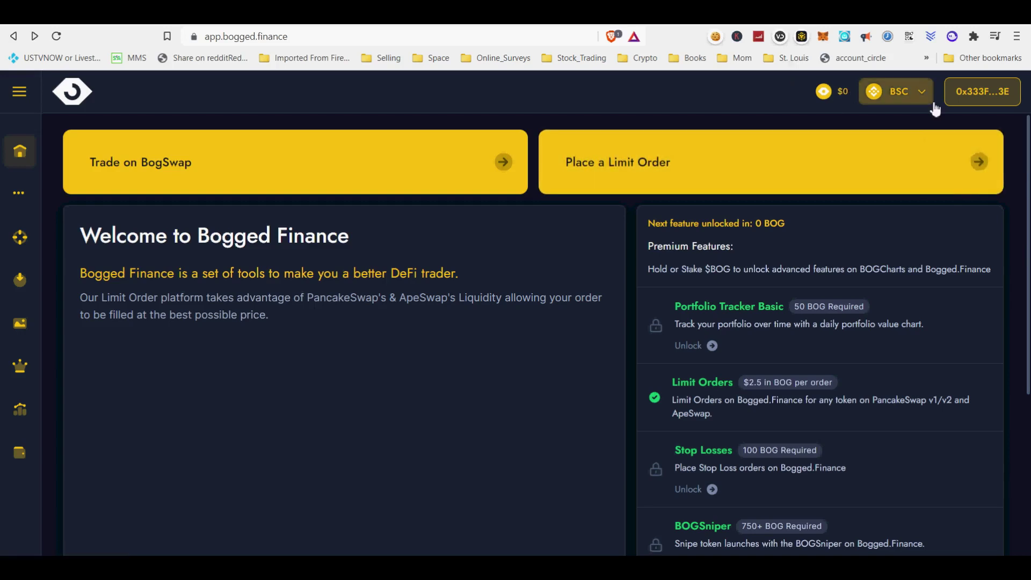
- Check the connected wallet's BNB balance in MetaMask and highlight the PancakeSwap/ApeSwap liquidity text
left_click(971, 100)
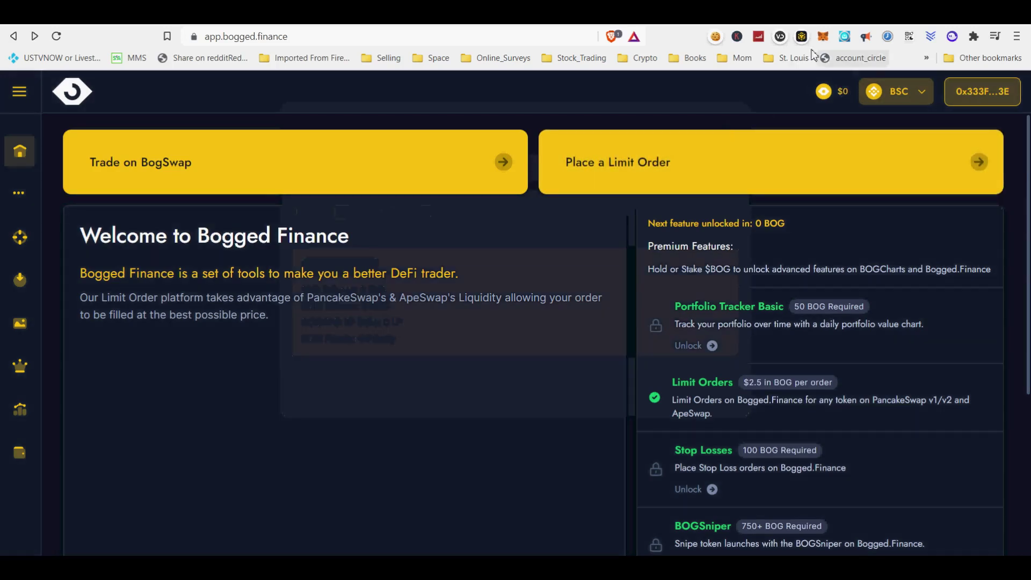
left_click(823, 39)
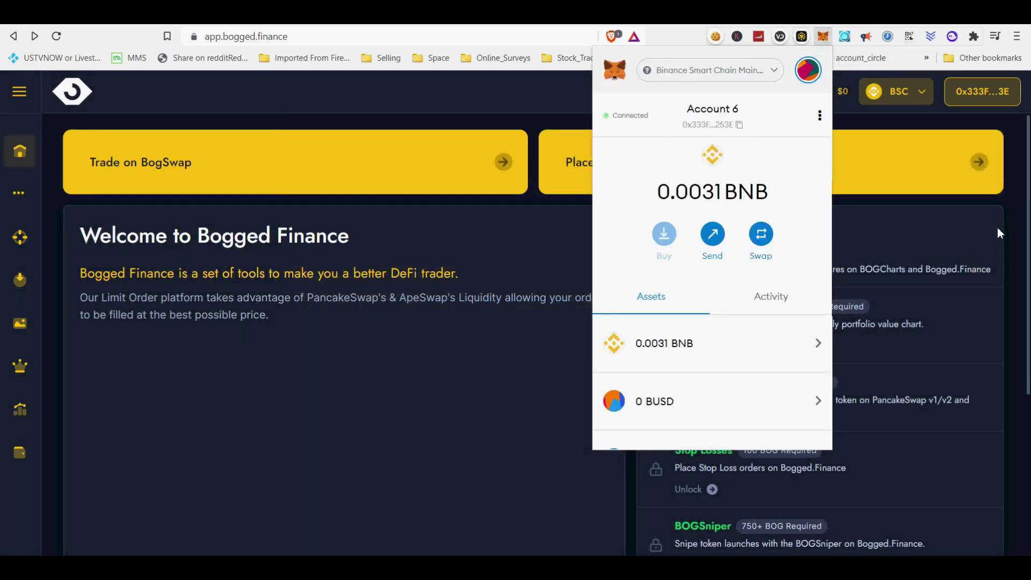
left_click(1016, 229)
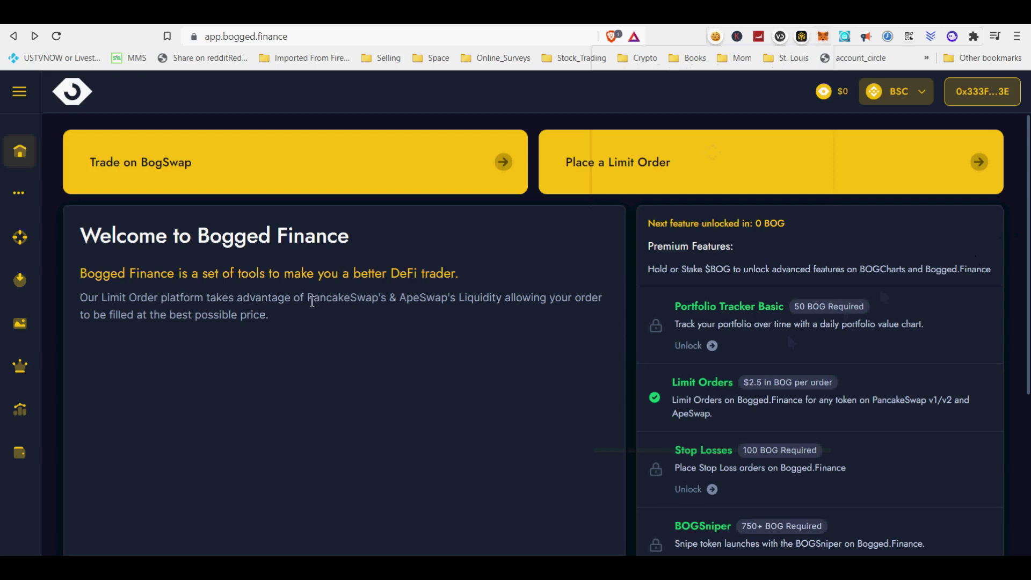
left_click_drag(305, 302, 455, 313)
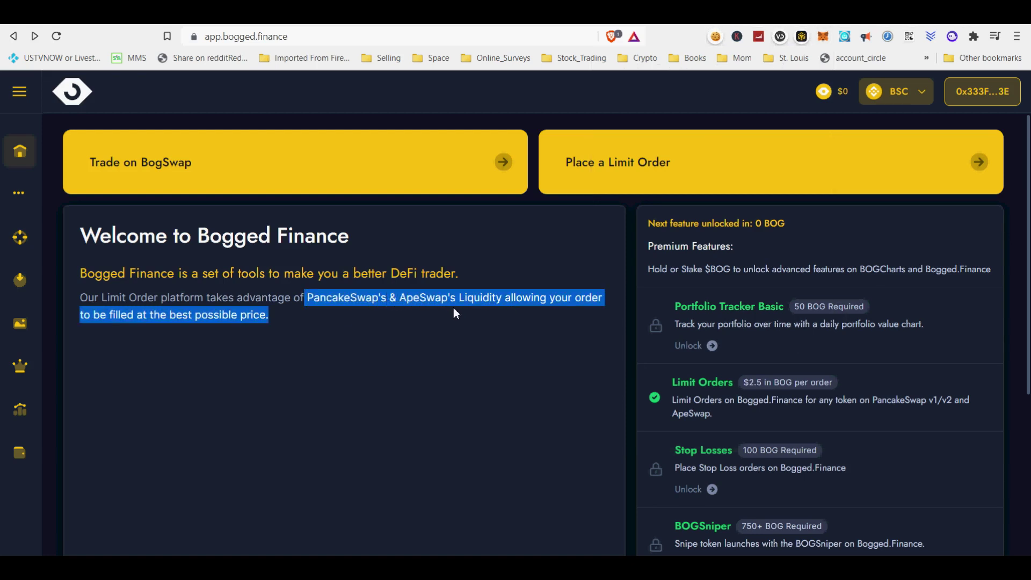
left_click(480, 323)
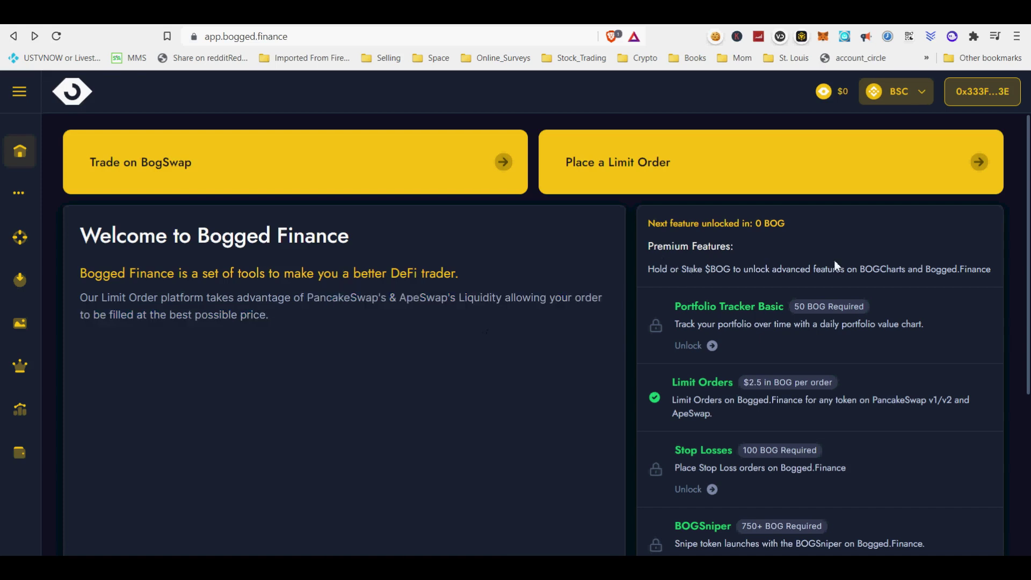
- Scroll through the Premium Features list and open 'Place a Limit Order'
scroll(1027, 227, "down", 2)
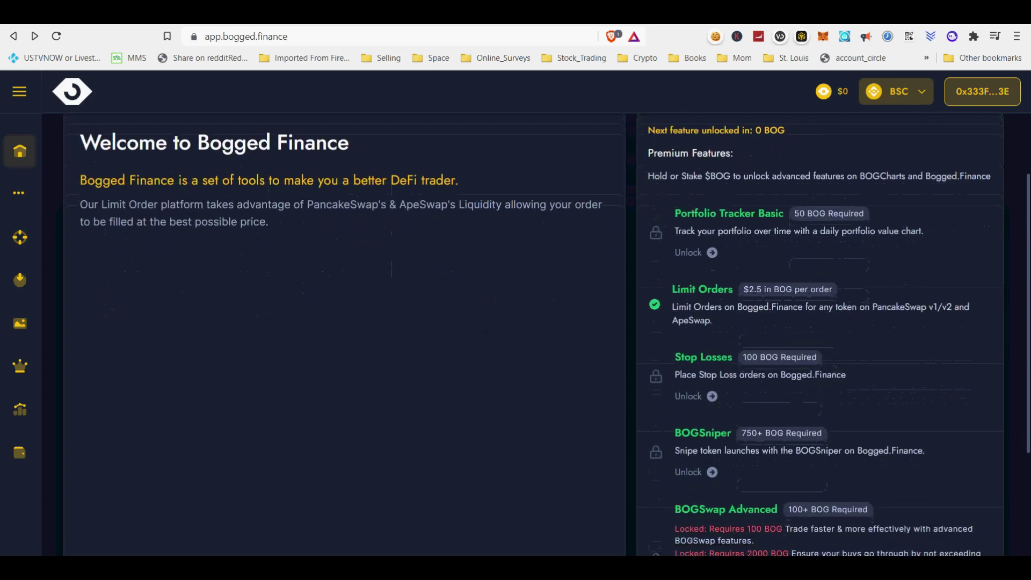
scroll(539, 333, "down", 2)
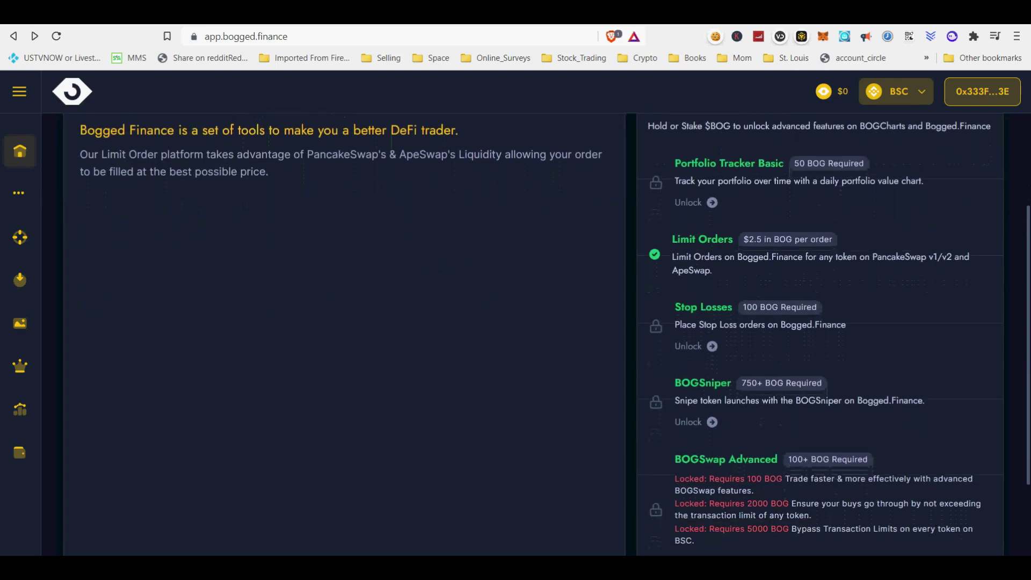
scroll(540, 333, "down", 2)
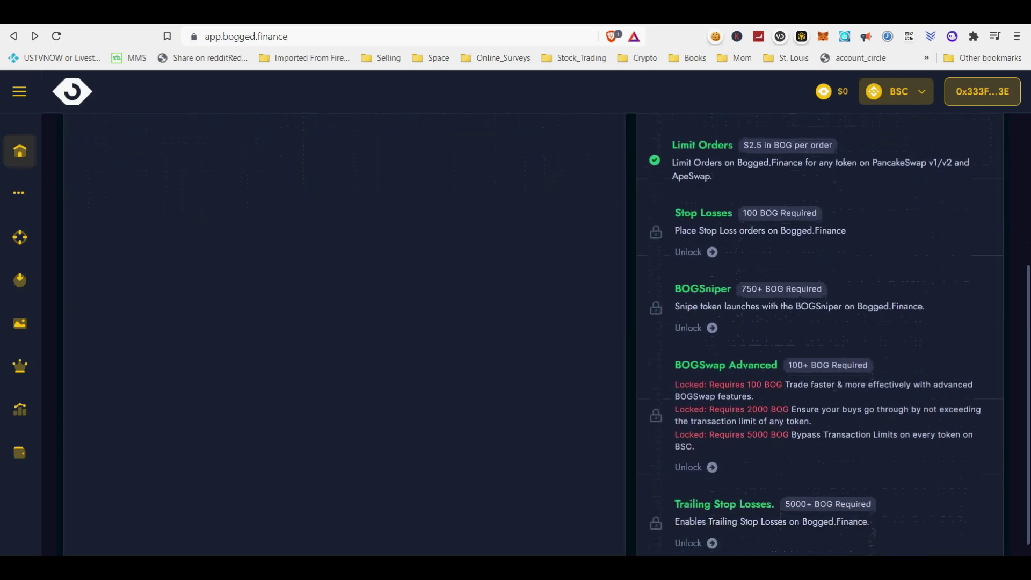
scroll(603, 214, "up", 5)
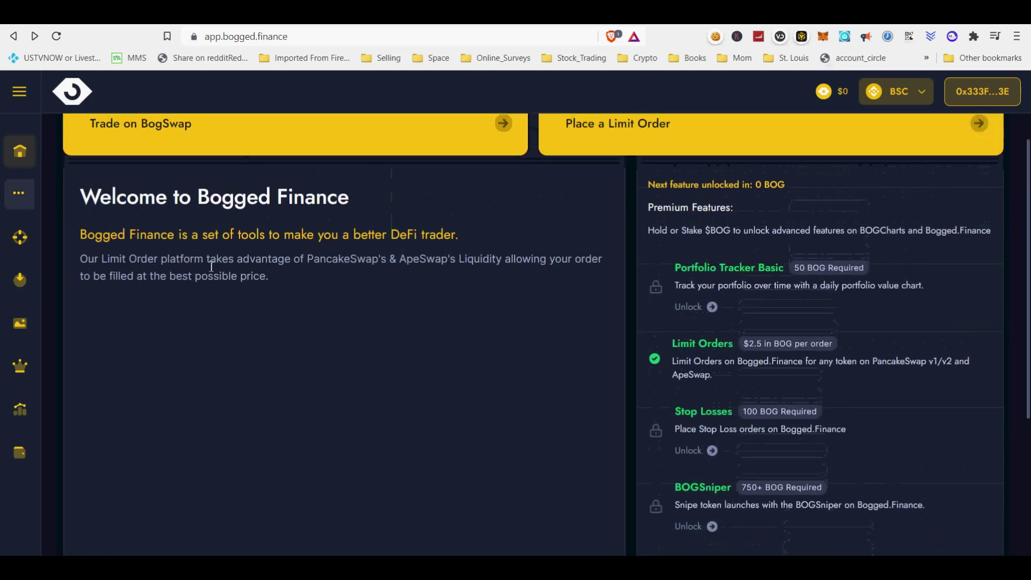
scroll(225, 279, "up", 1)
left_click(604, 169)
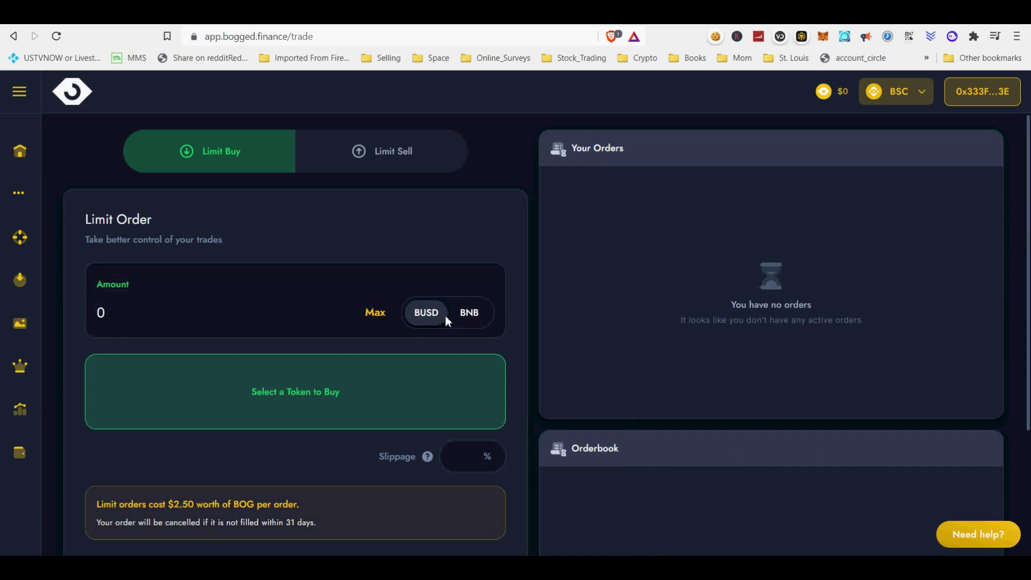
- Pay in BNB with the max balance, choose CAKE to buy, and set target amount 0.1
left_click(469, 313)
left_click(375, 313)
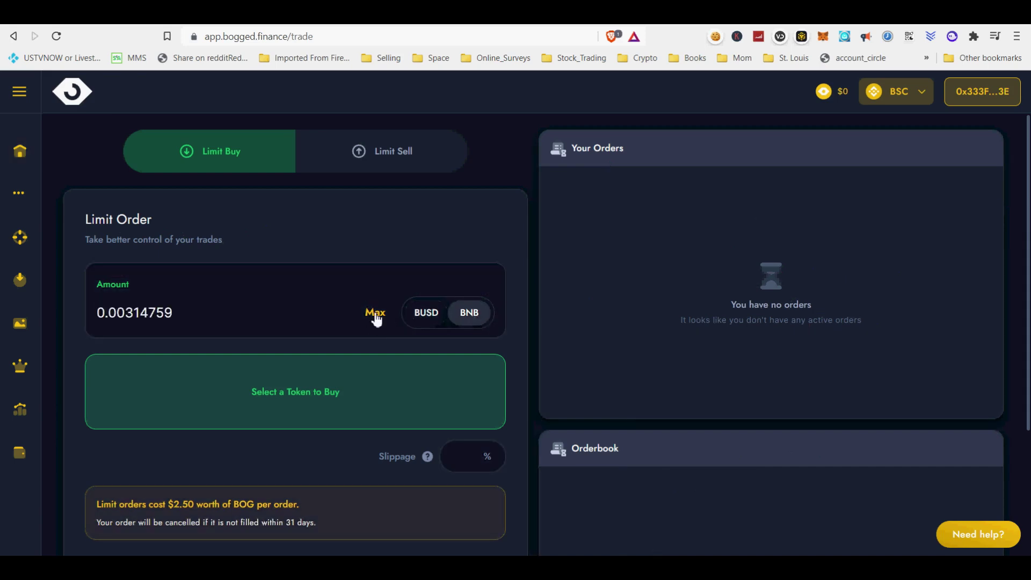
left_click(336, 402)
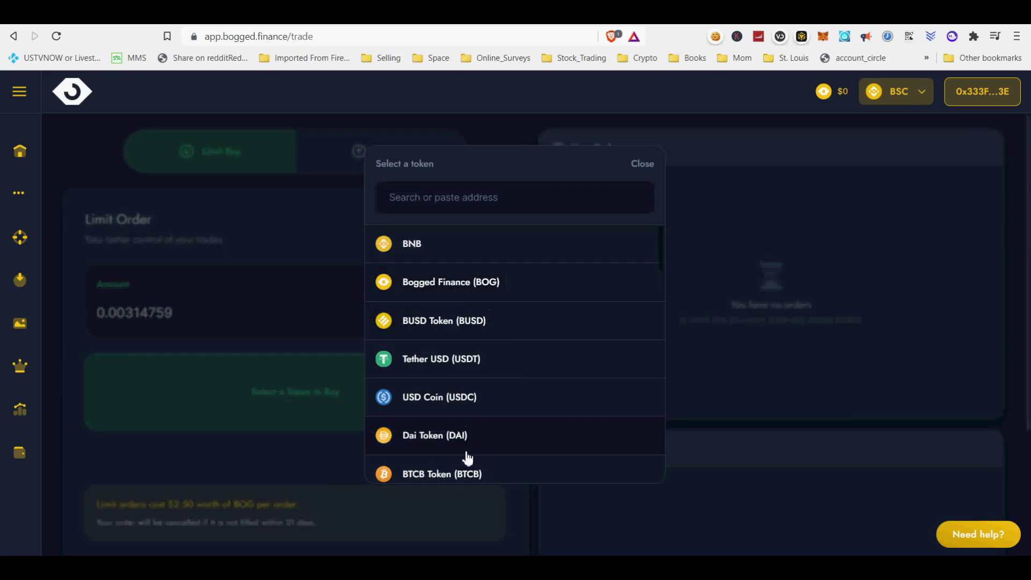
scroll(468, 458, "down", 5)
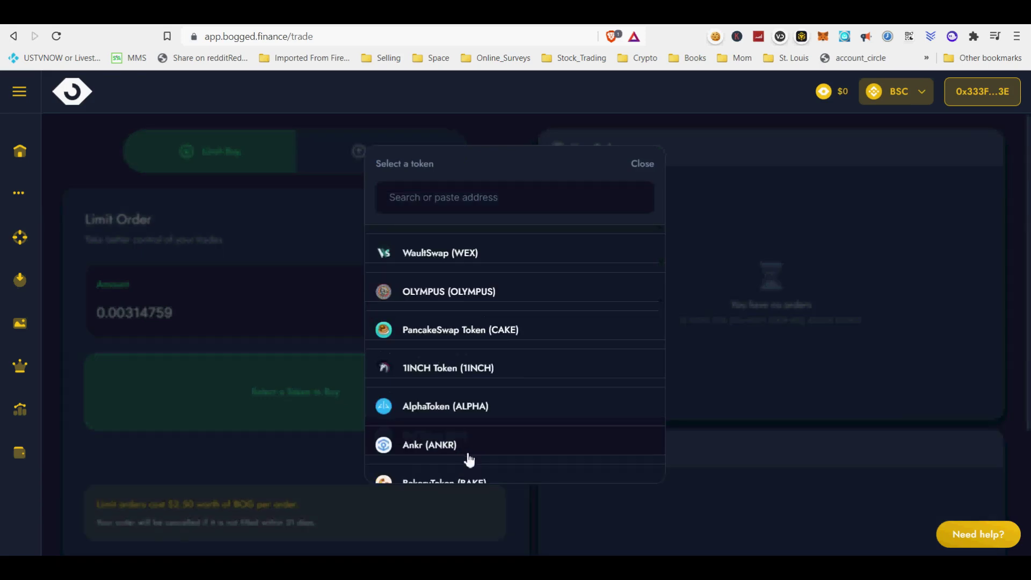
left_click(468, 330)
left_click(237, 406)
left_click(204, 433)
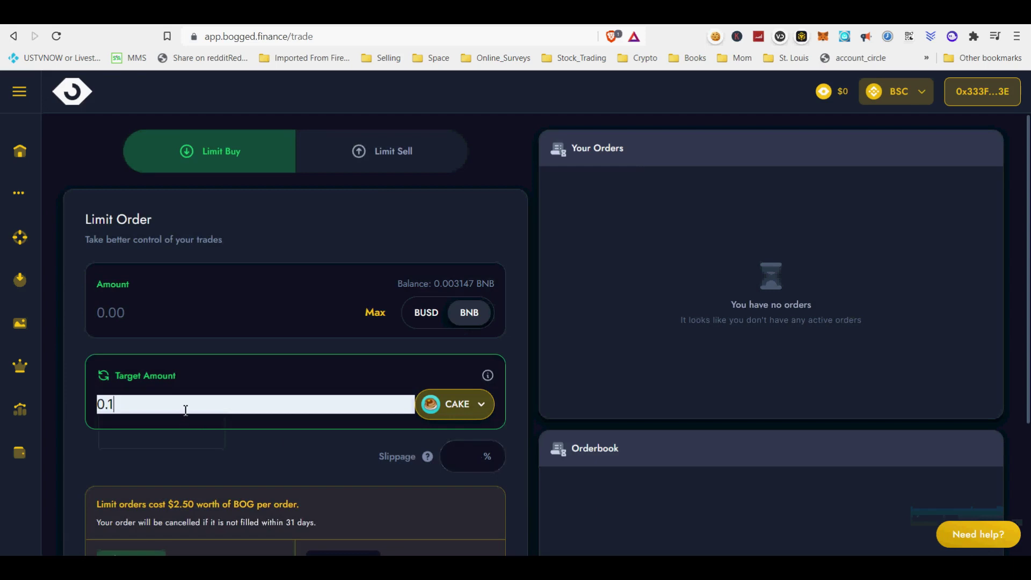
- Read the notice about the BOG order fee below the limit order form
scroll(205, 465, "down", 3)
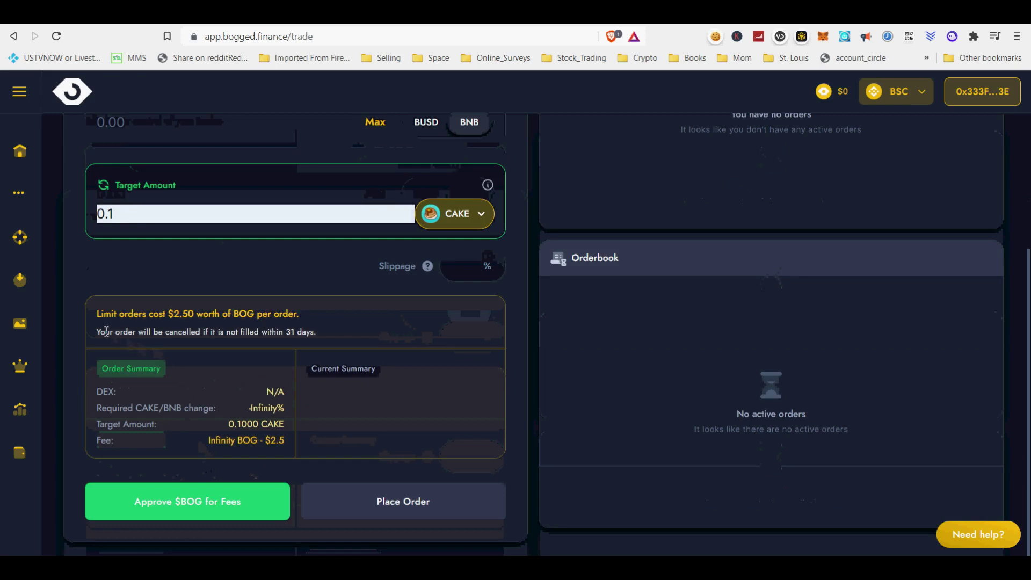
left_click_drag(96, 314, 323, 336)
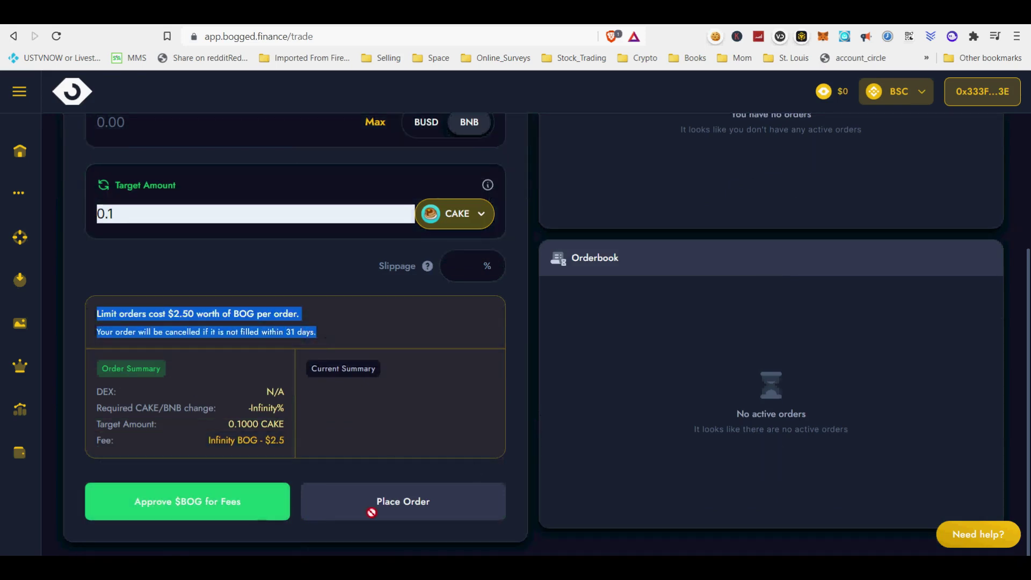
scroll(544, 451, "up", 3)
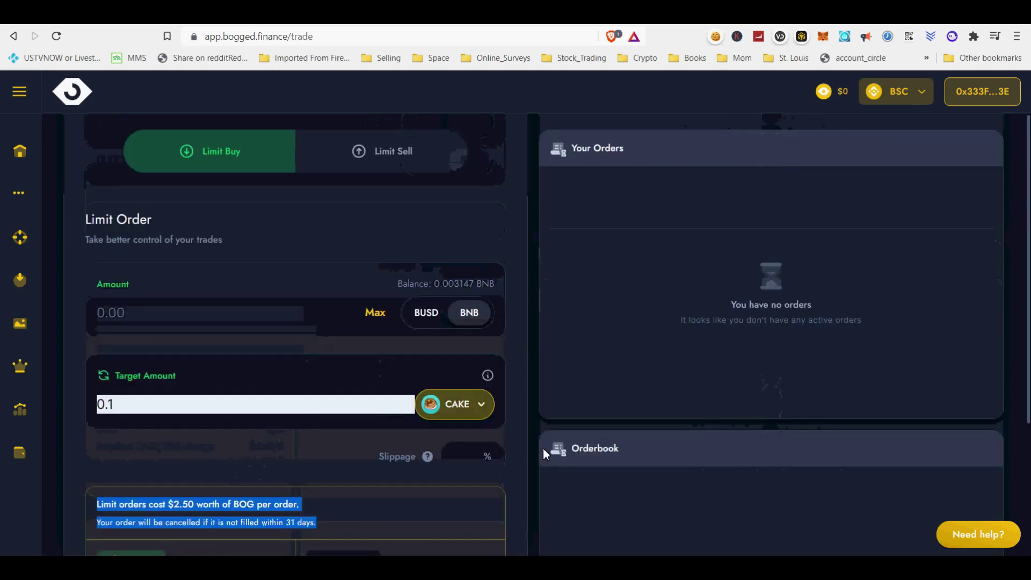
scroll(543, 447, "down", 3)
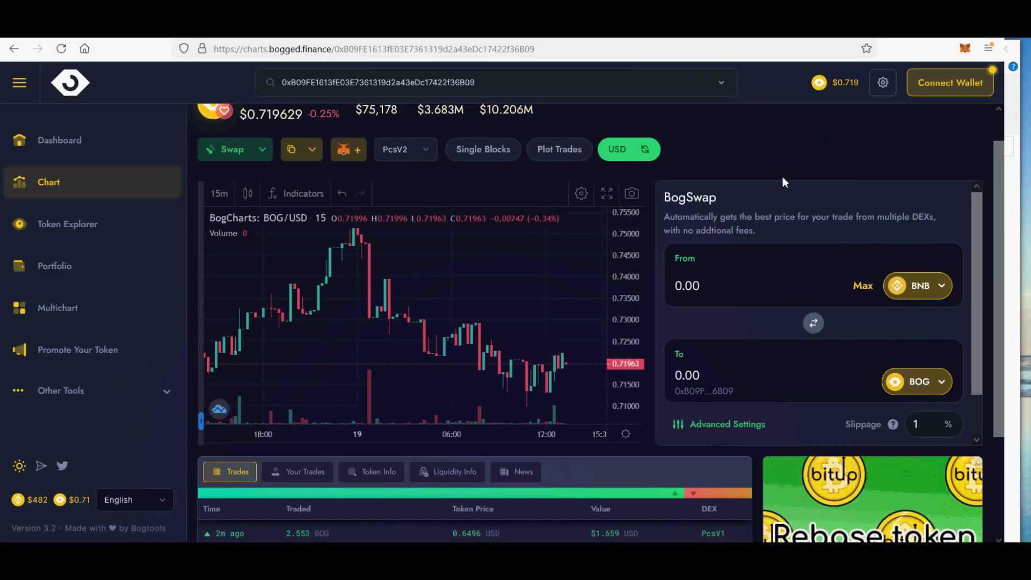
scroll(782, 177, "up", 1)
left_click(21, 144)
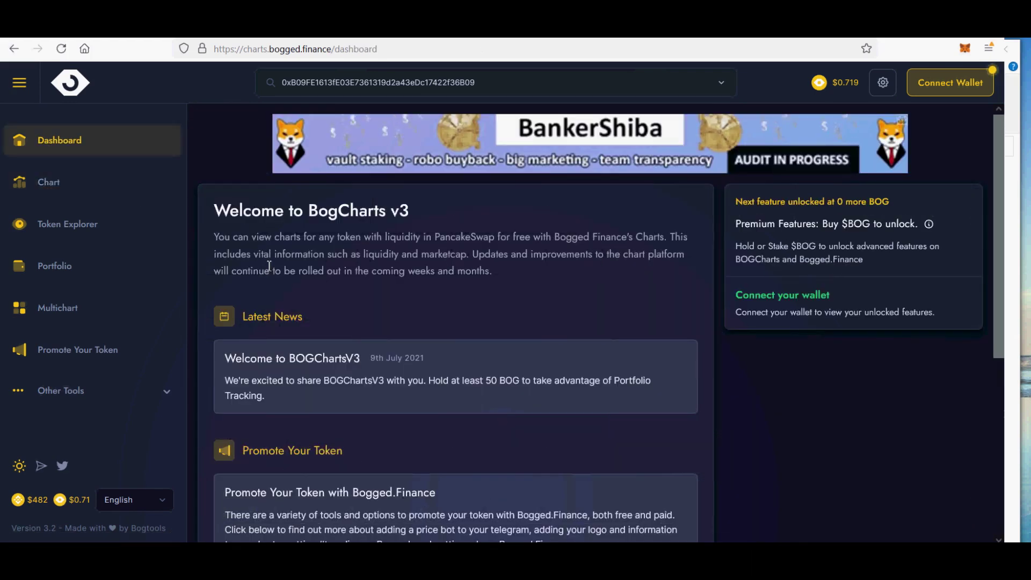
scroll(269, 265, "down", 3)
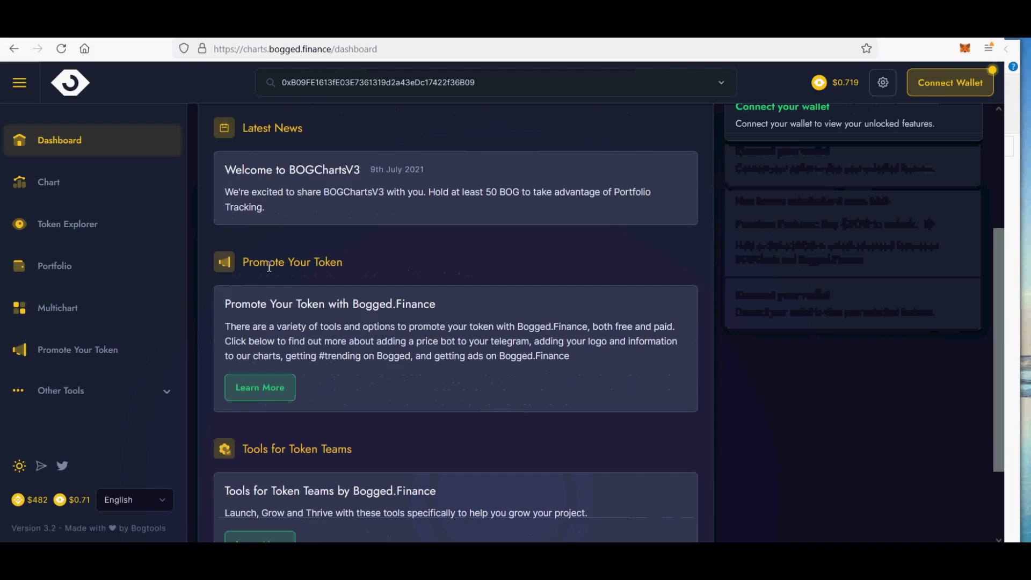
scroll(269, 267, "down", 2)
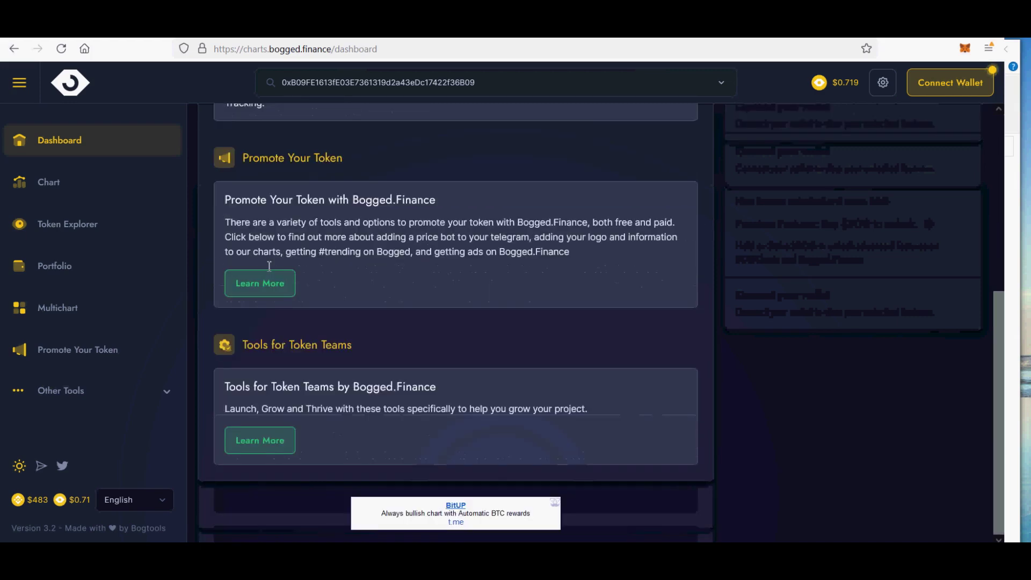
left_click(64, 193)
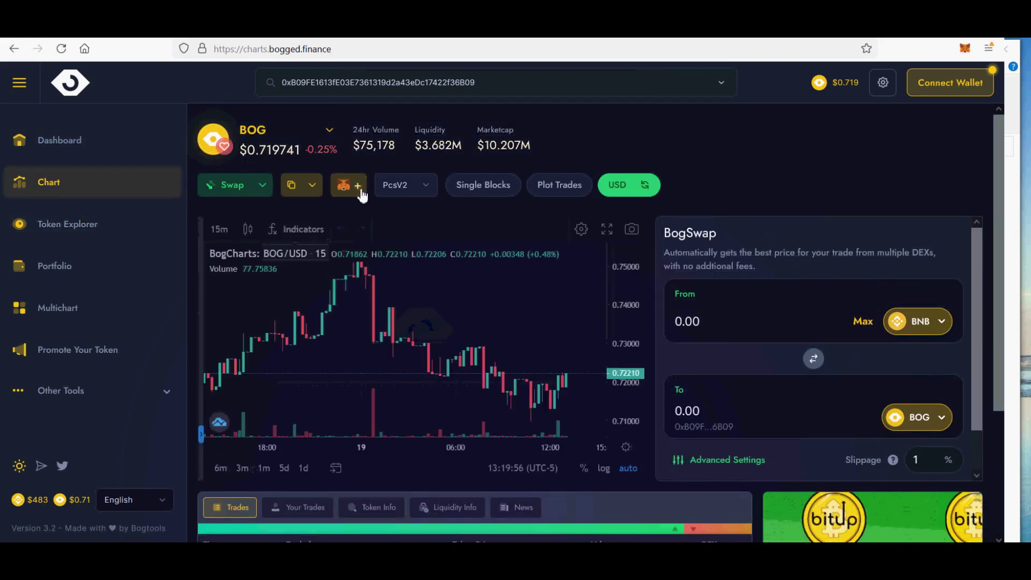
- Add the BOG token to MetaMask from the token options and confirm Add Token
left_click(263, 193)
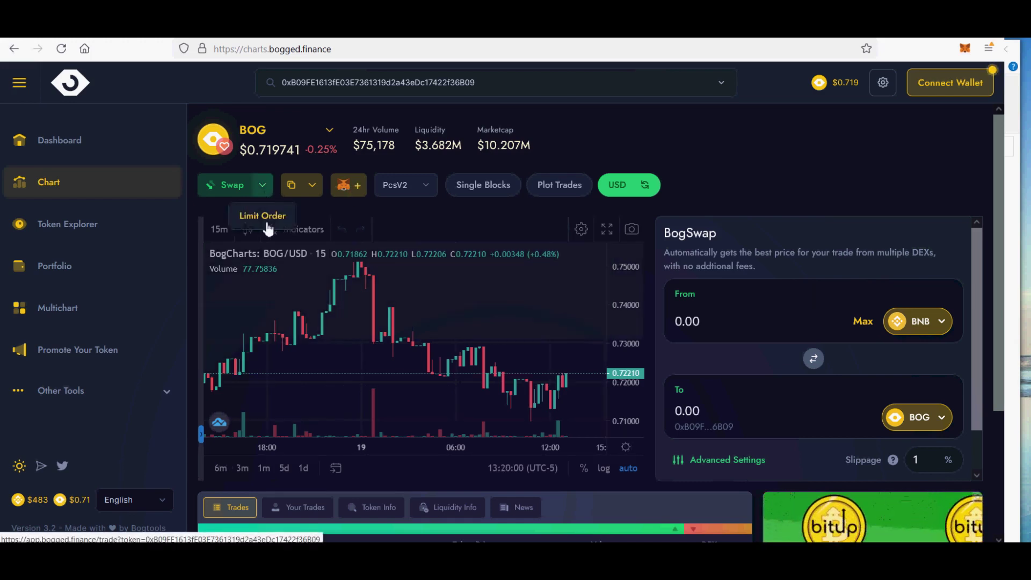
left_click(312, 187)
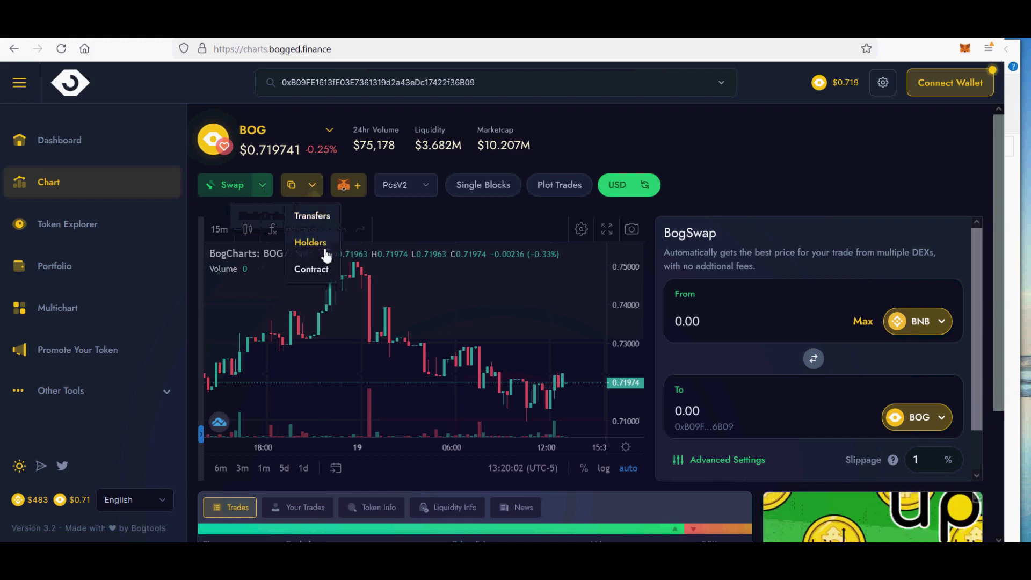
left_click(356, 193)
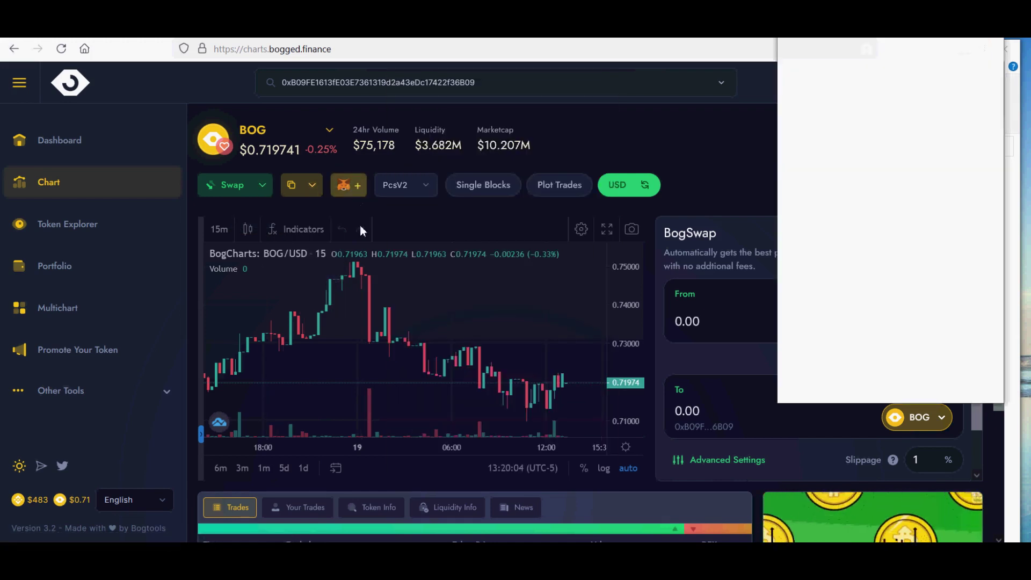
left_click_drag(659, 90, 647, 91)
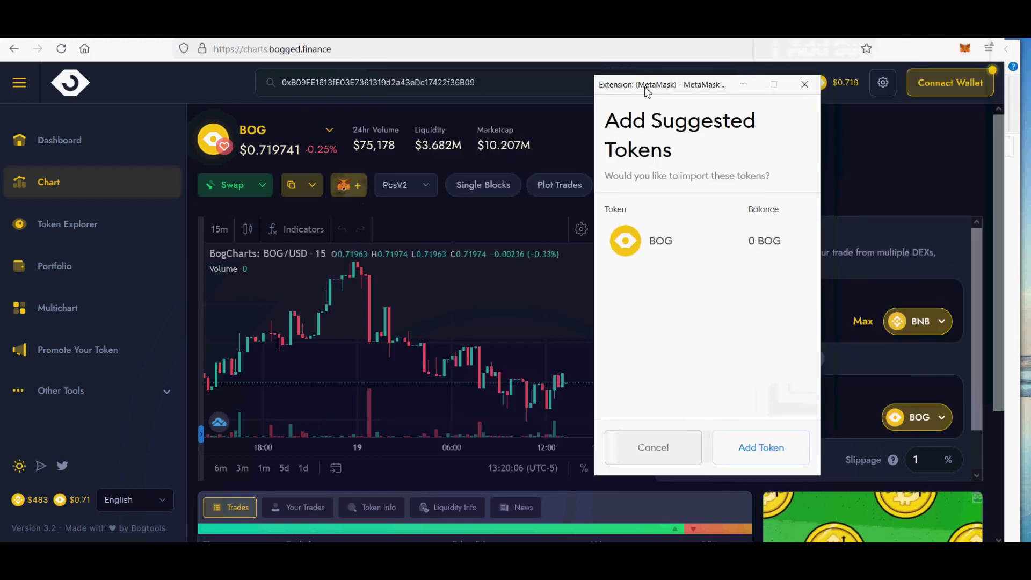
left_click(761, 448)
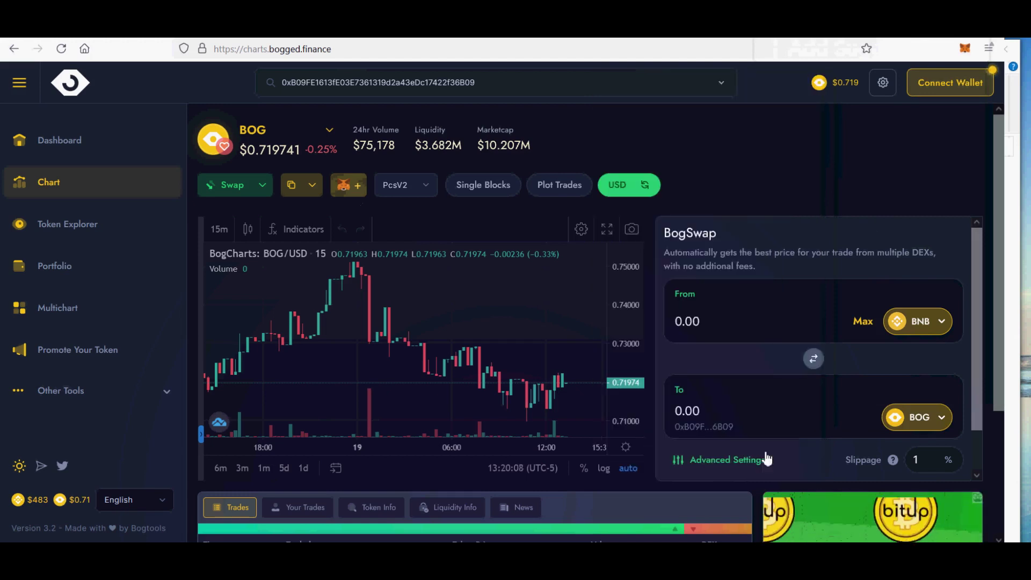
left_click(426, 198)
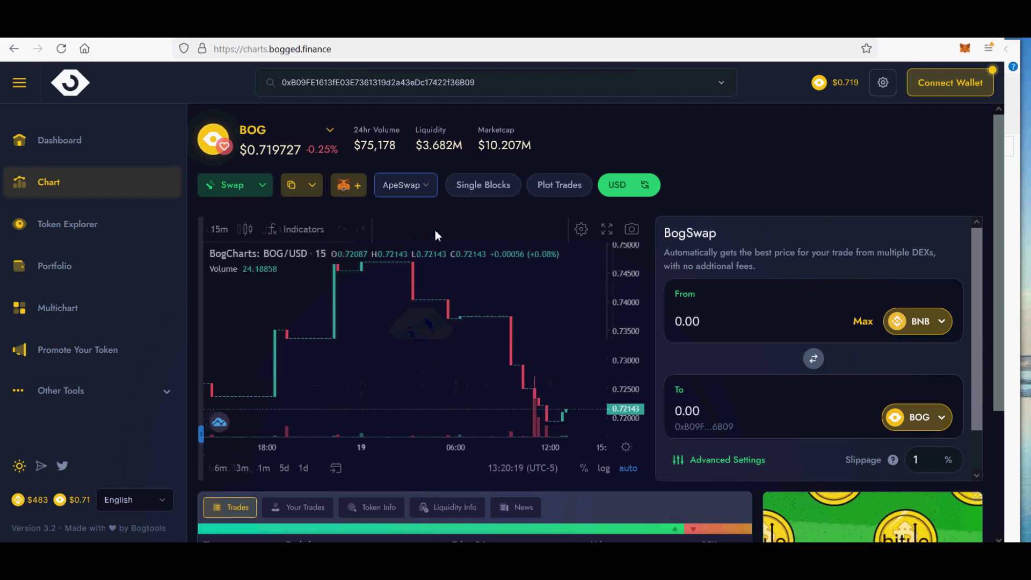
- View the 1-day and 6-month price ranges, then set the chart to 4-hour candles
left_click(302, 473)
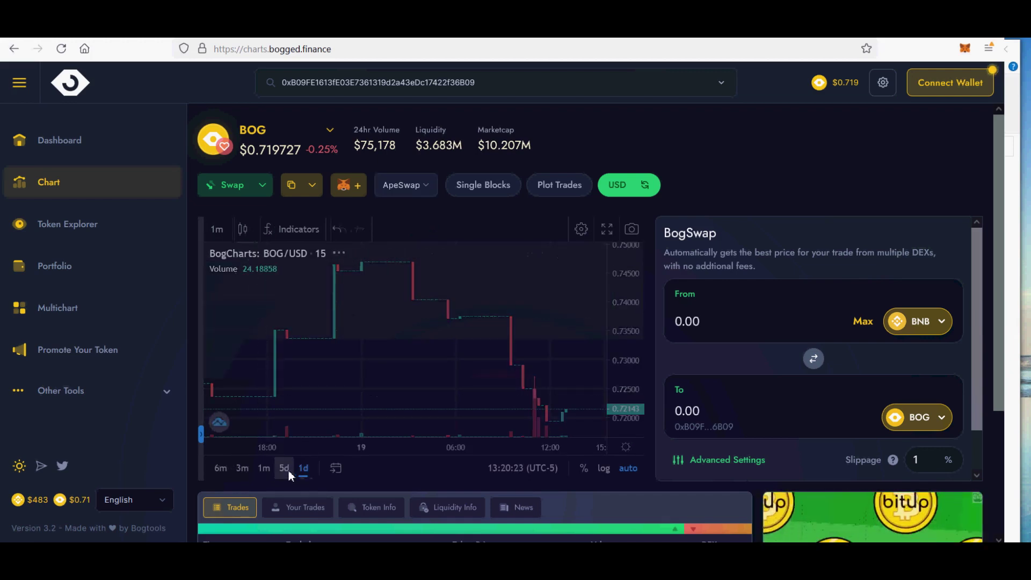
left_click(221, 469)
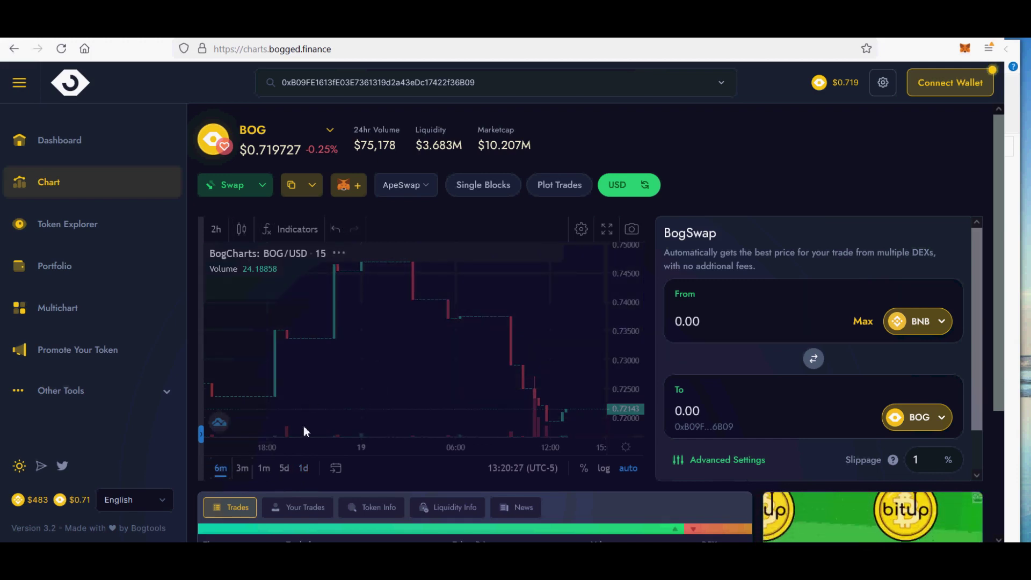
left_click(217, 230)
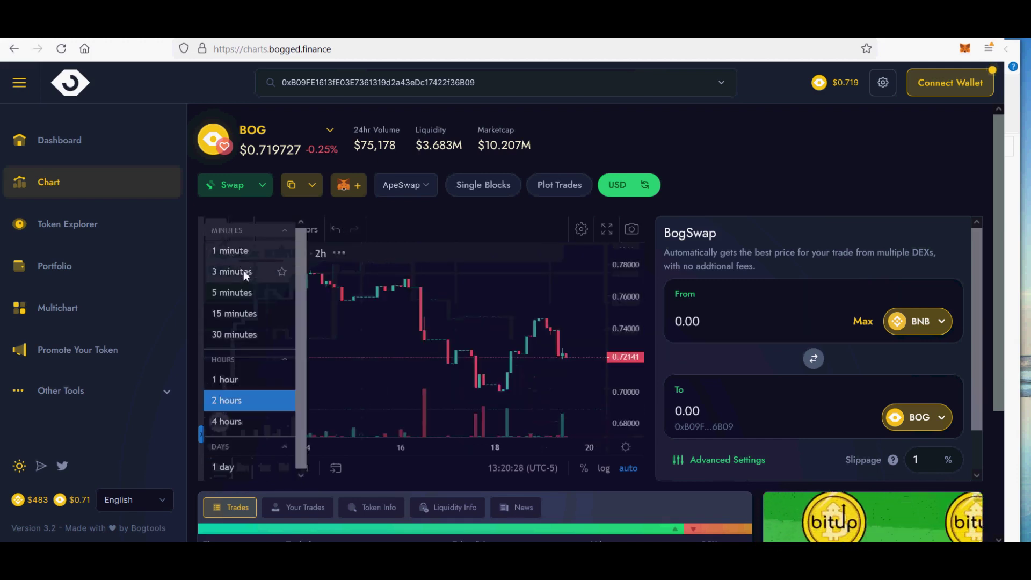
left_click(230, 422)
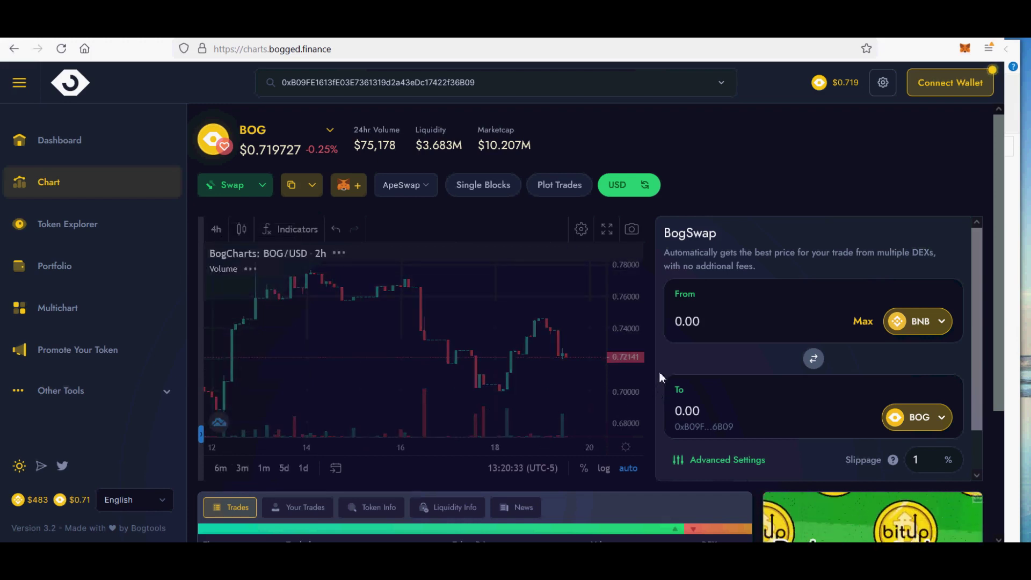
- Fill the From field with the max BNB, then dismiss the wallet connection prompts without connecting
left_click(864, 325)
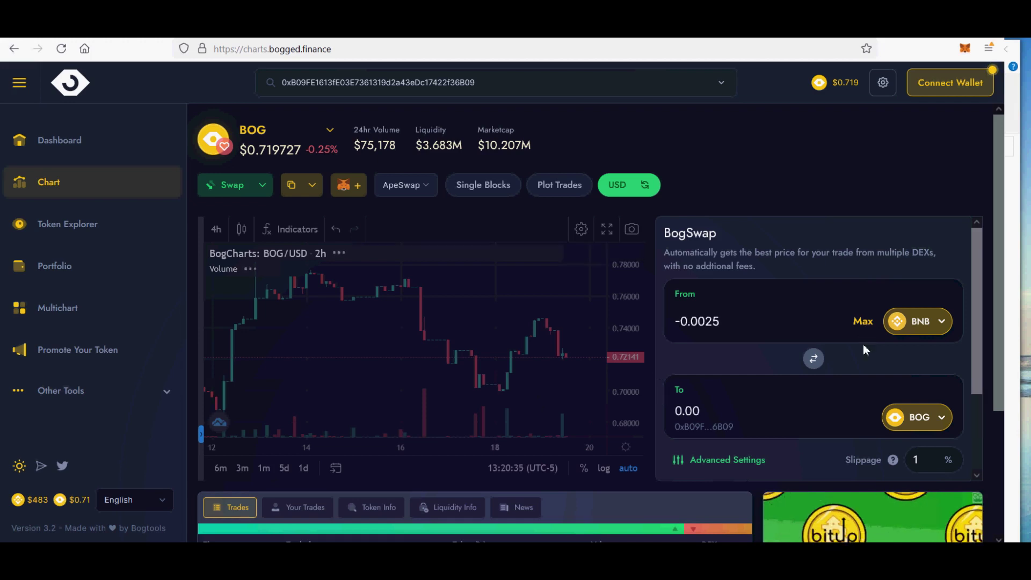
left_click(949, 83)
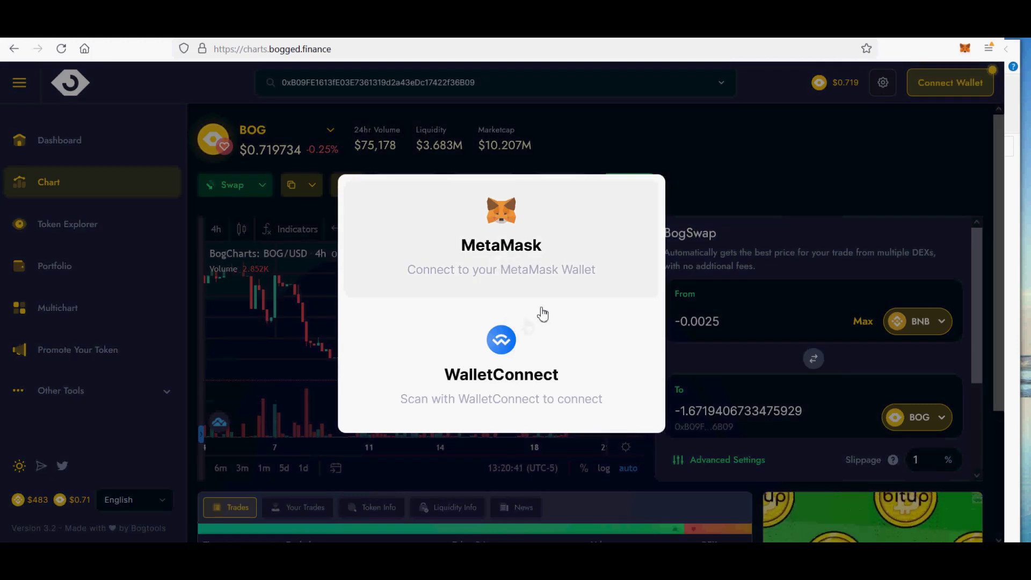
left_click(966, 49)
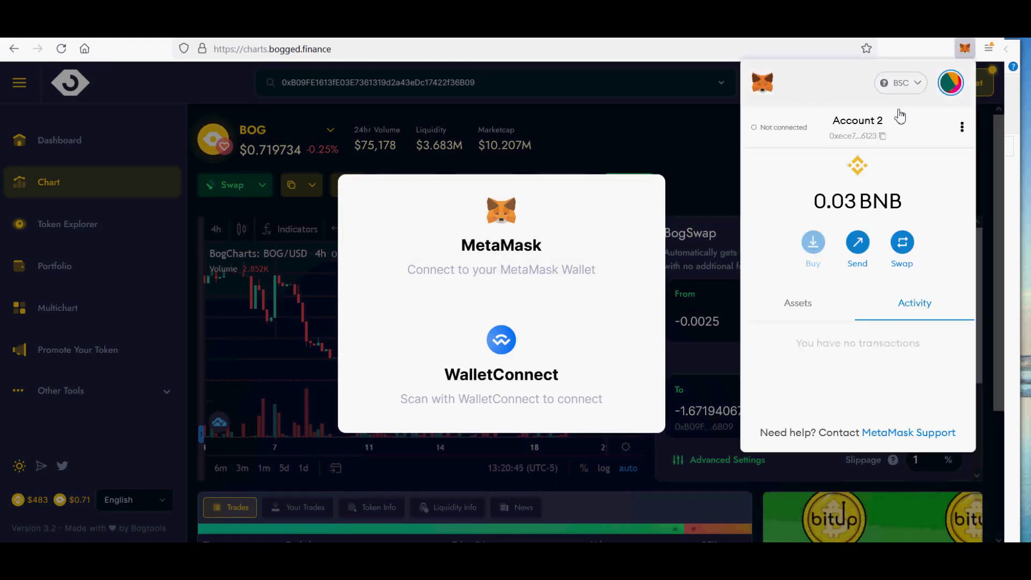
left_click(717, 115)
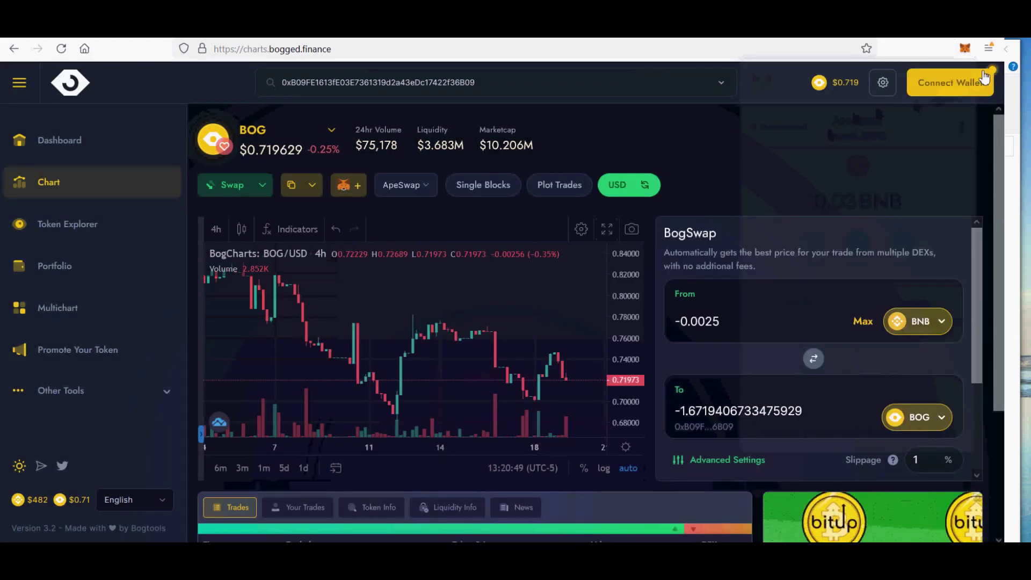
left_click(989, 77)
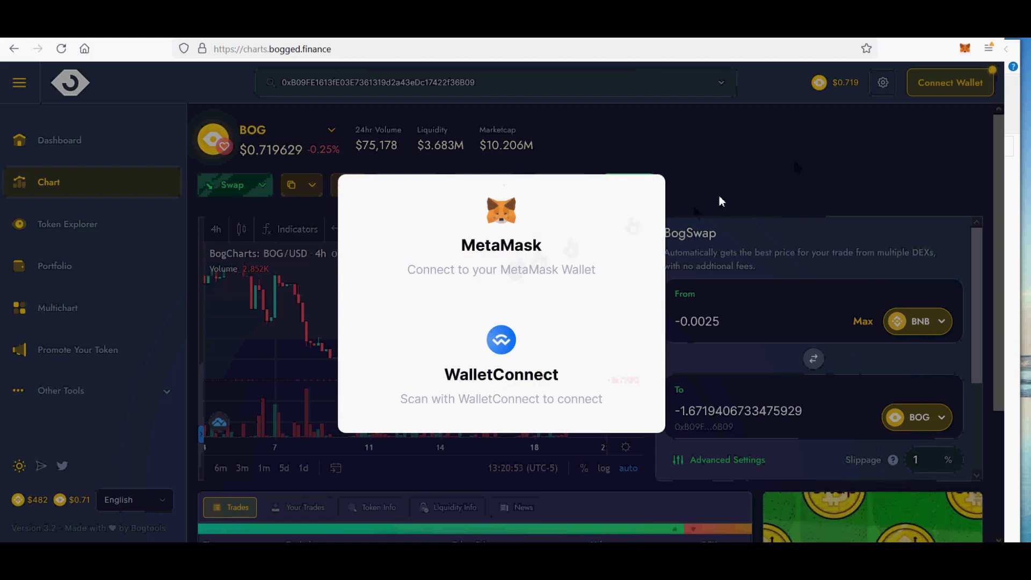
left_click(744, 182)
- Open and close the Advanced Settings info, then bring up the MetaMask/WalletConnect choices
scroll(594, 375, "down", 3)
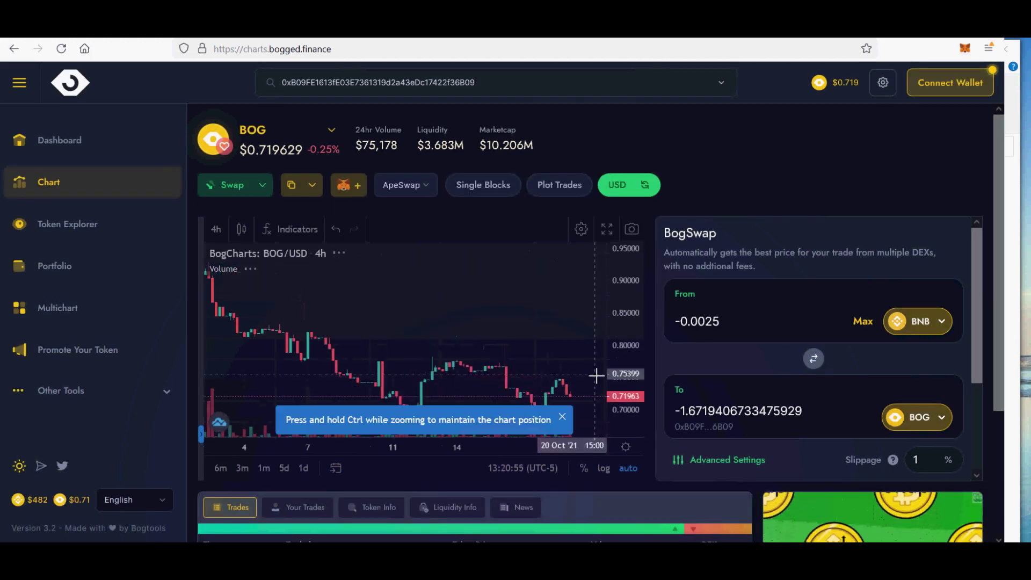
scroll(595, 375, "up", 1)
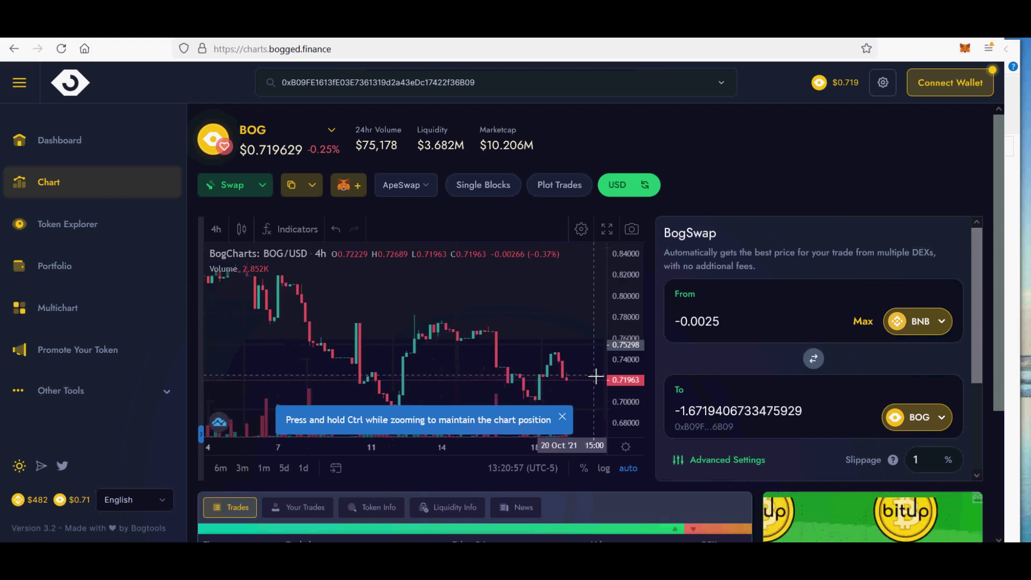
left_click(734, 461)
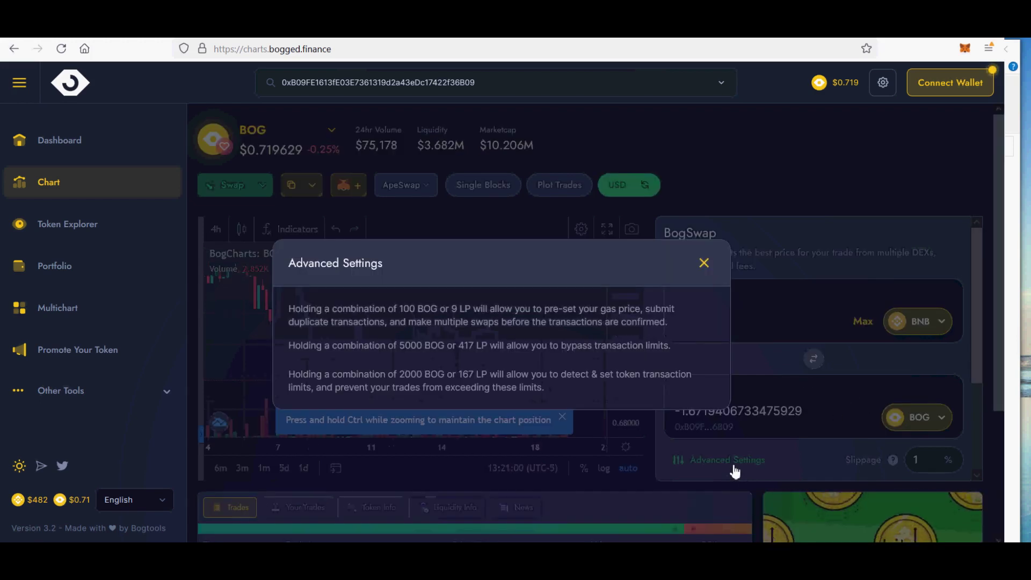
left_click(703, 262)
scroll(881, 382, "down", 3)
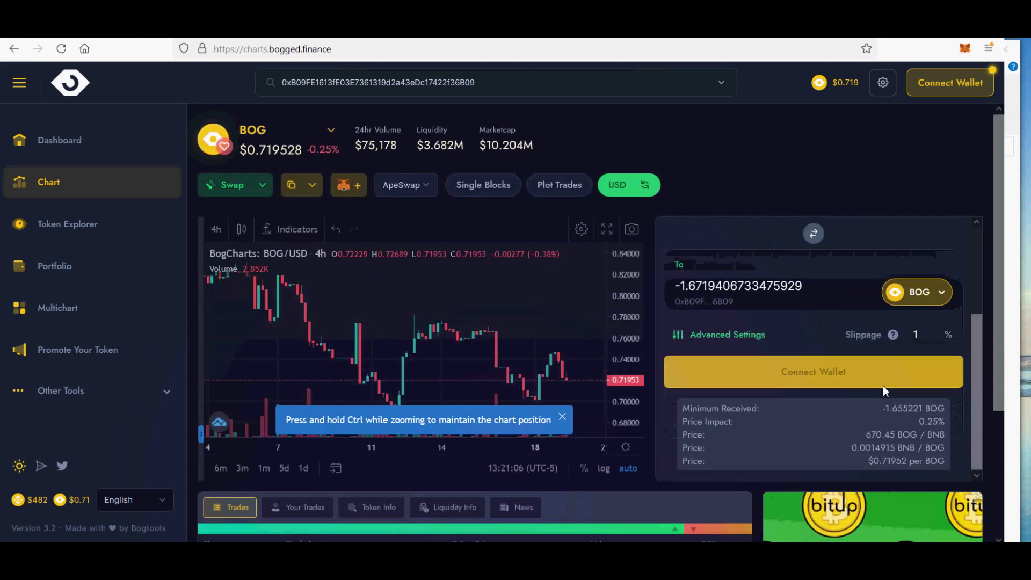
left_click(887, 384)
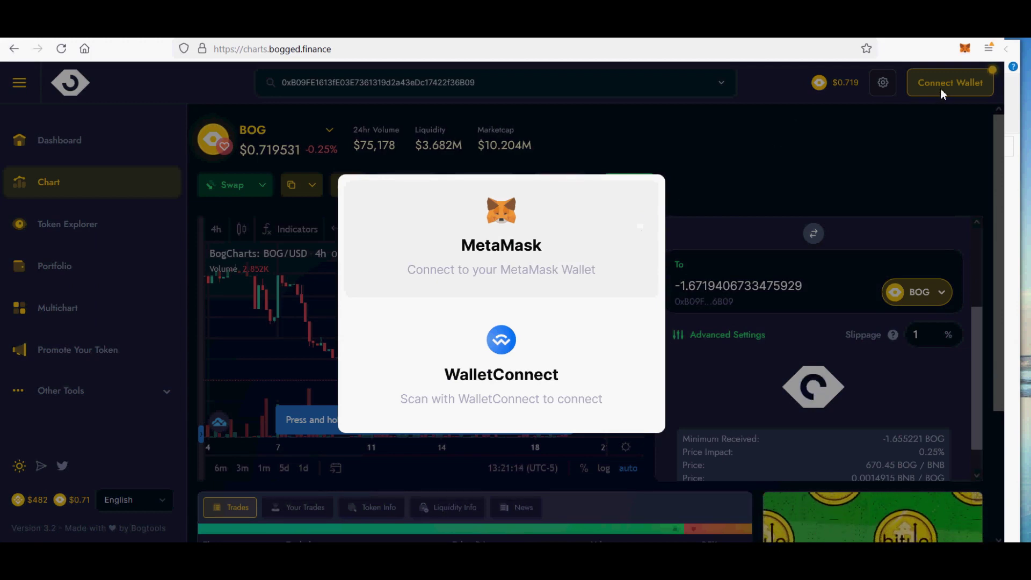
- Glance at the MetaMask account, then dismiss its popup and the connect modal unconnected
left_click(965, 49)
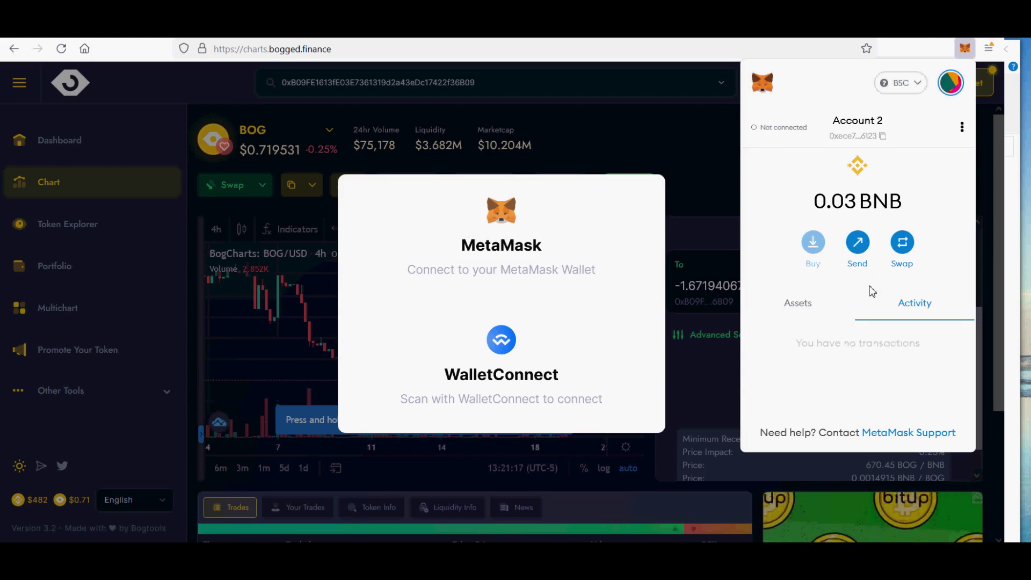
left_click(720, 168)
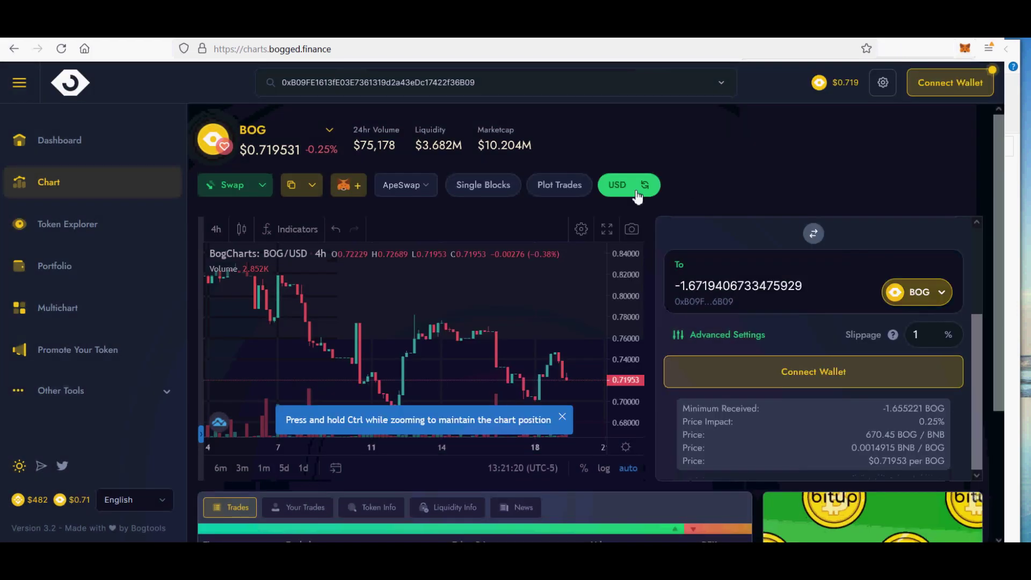
scroll(564, 409, "down", 2)
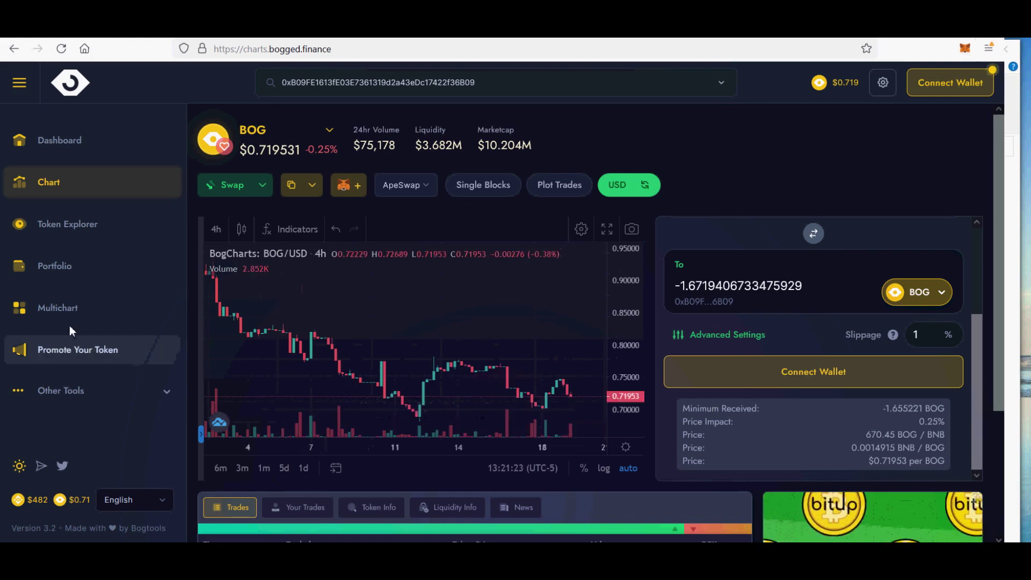
- Open the Token Explorer page and fill its BNB amount with the maximum
left_click(53, 238)
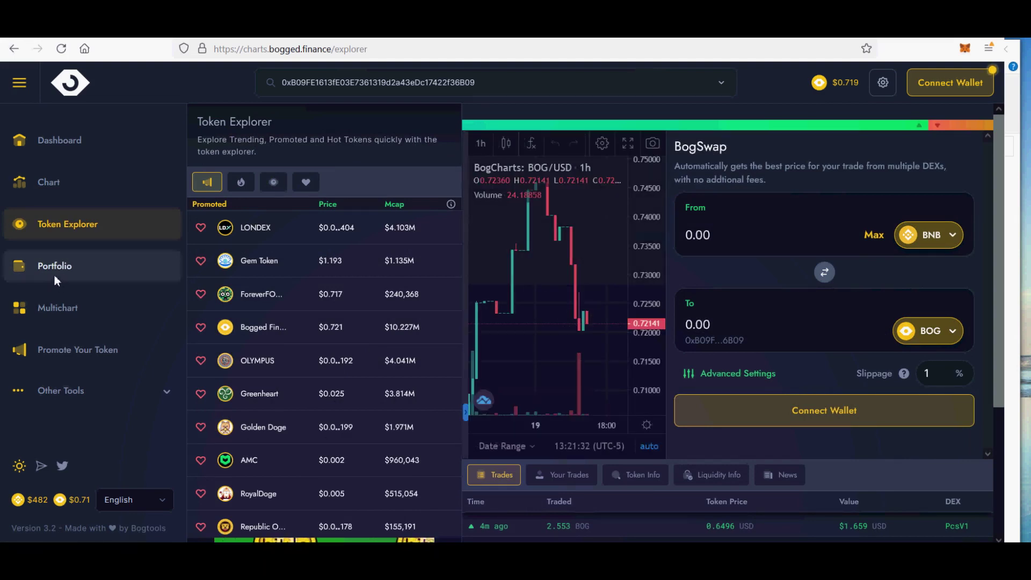
left_click(873, 235)
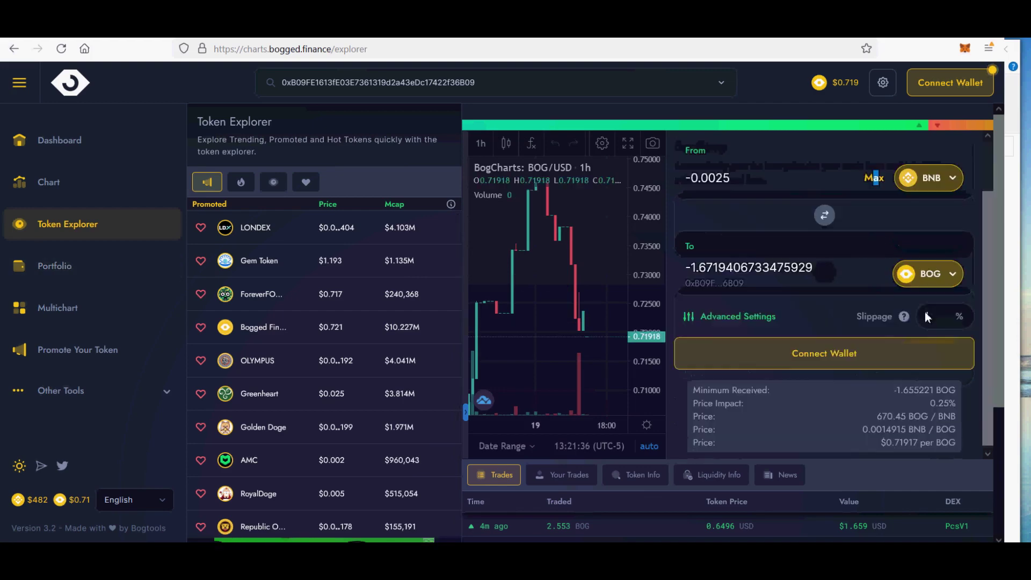
scroll(940, 349, "down", 3)
scroll(940, 350, "up", 3)
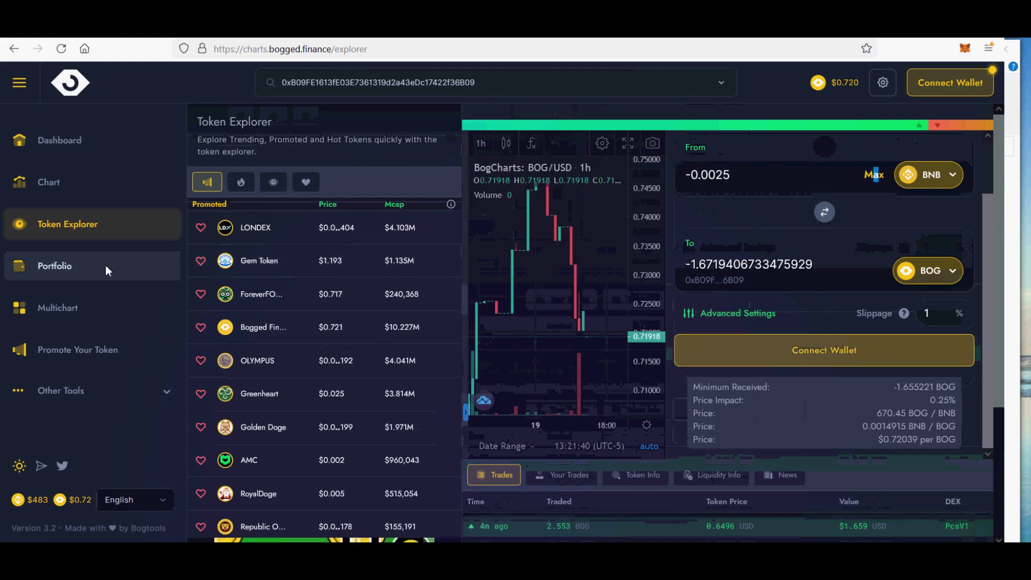
scroll(296, 308, "down", 3)
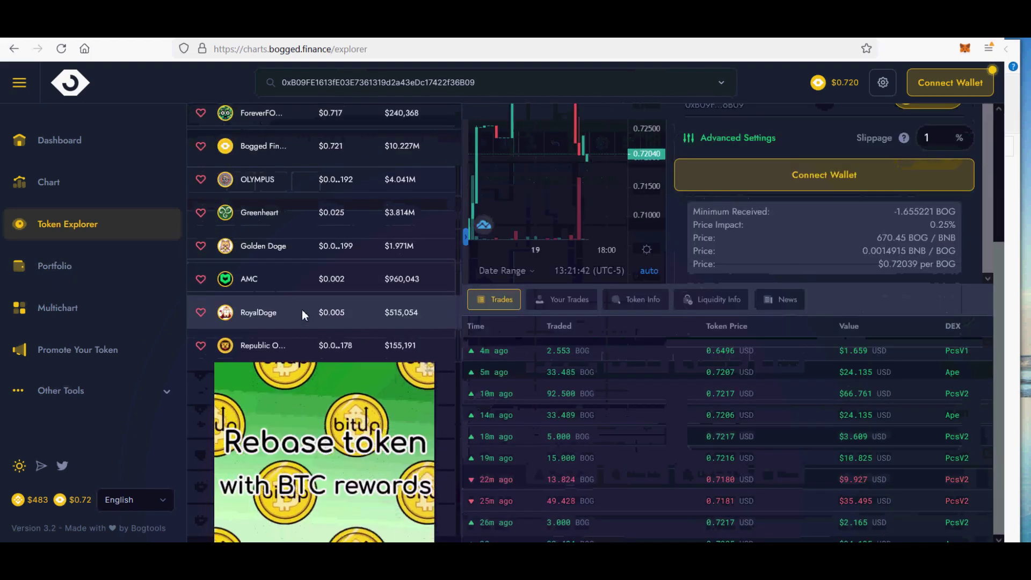
scroll(396, 395, "up", 3)
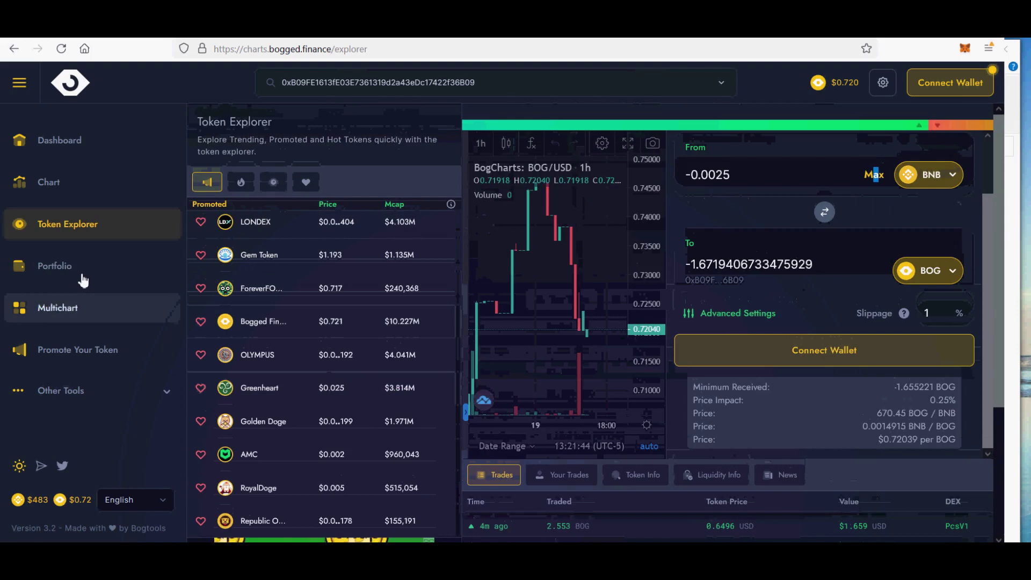
- Visit Portfolio and Multichart, then expand Other Tools to show Limit Order, Stop Loss, Sniper, Staking
left_click(79, 274)
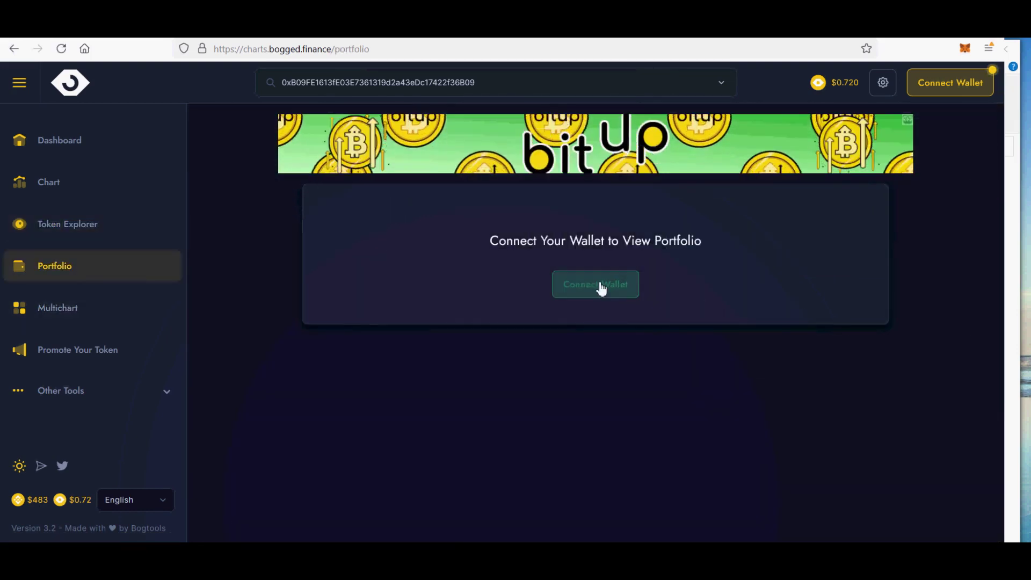
left_click(79, 306)
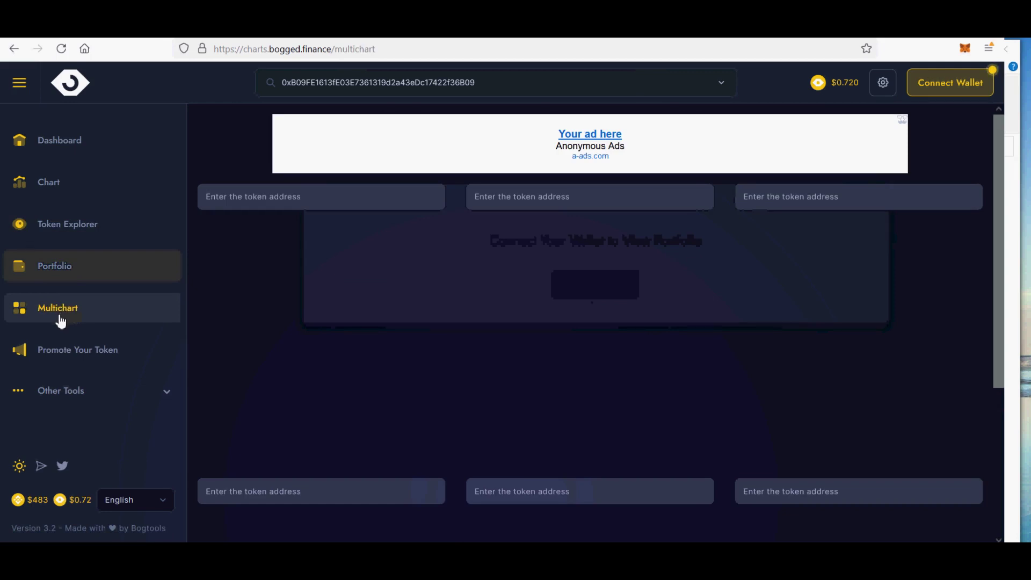
left_click(87, 394)
scroll(165, 334, "down", 3)
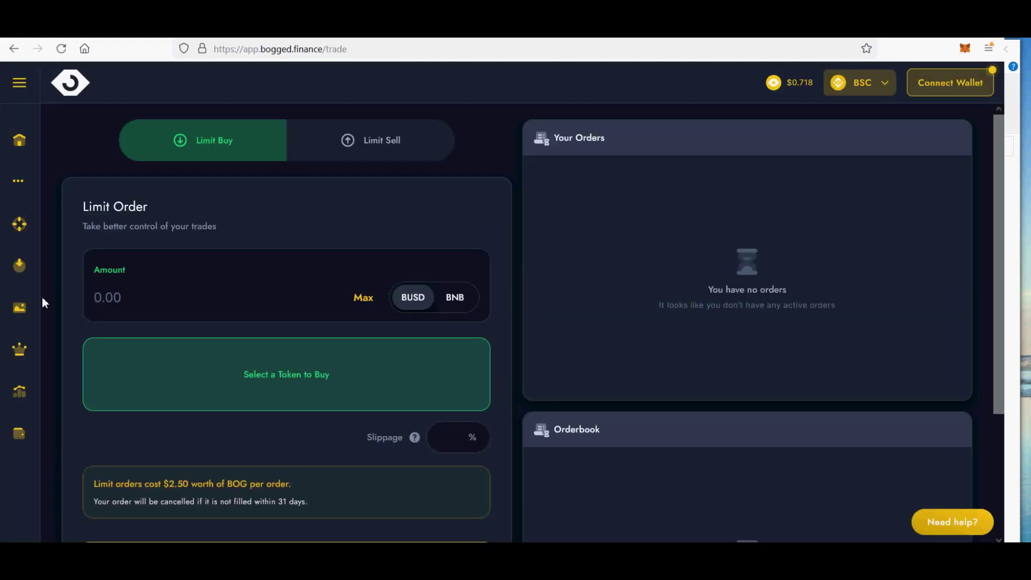
- Switch the limit buy amount currency from BUSD to BNB
scroll(530, 282, "down", 3)
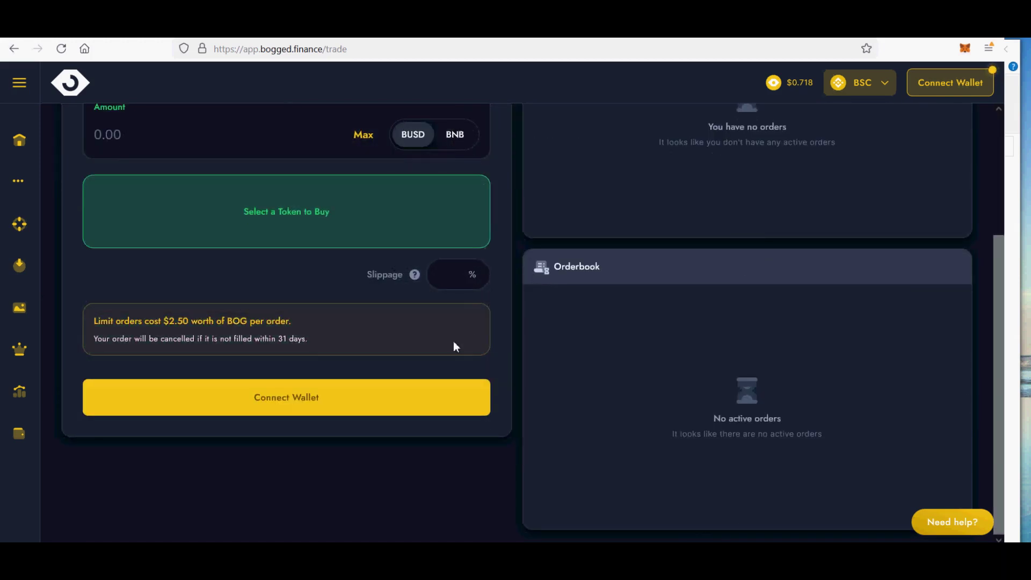
scroll(453, 341, "up", 3)
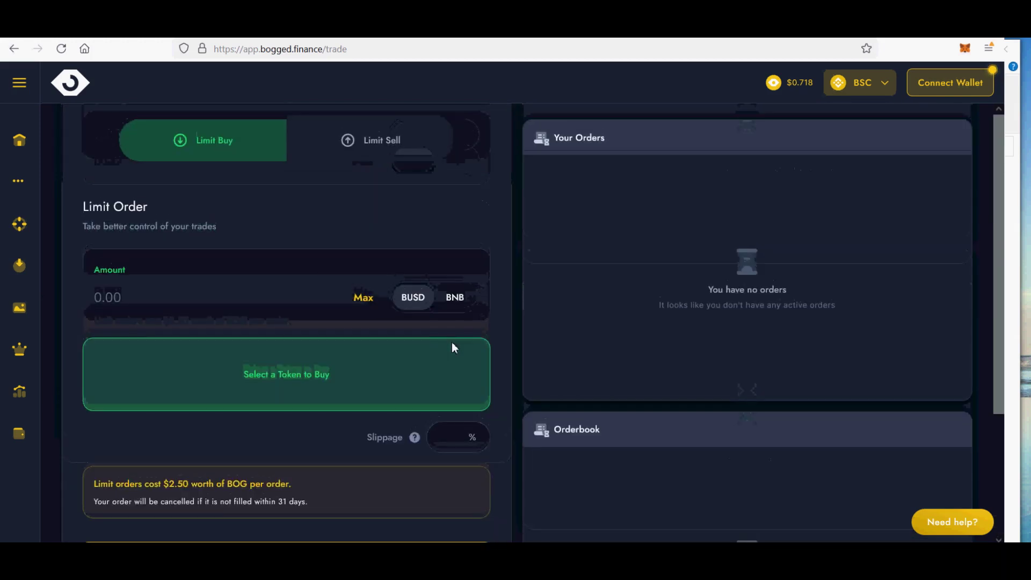
left_click(453, 296)
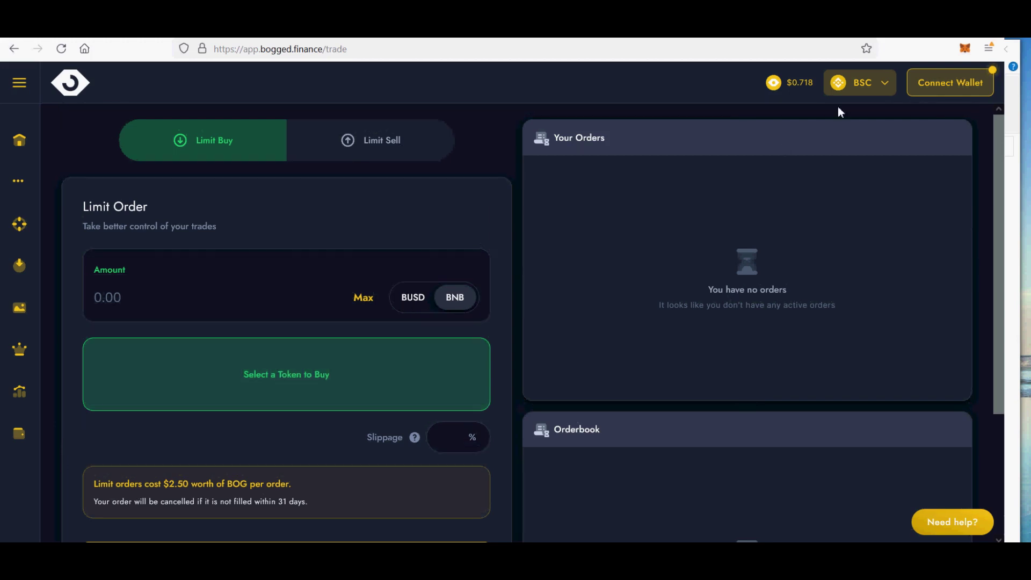
- Connect MetaMask using Account 2 and fill the amount with the full 0.03 BNB
left_click(959, 90)
left_click(530, 239)
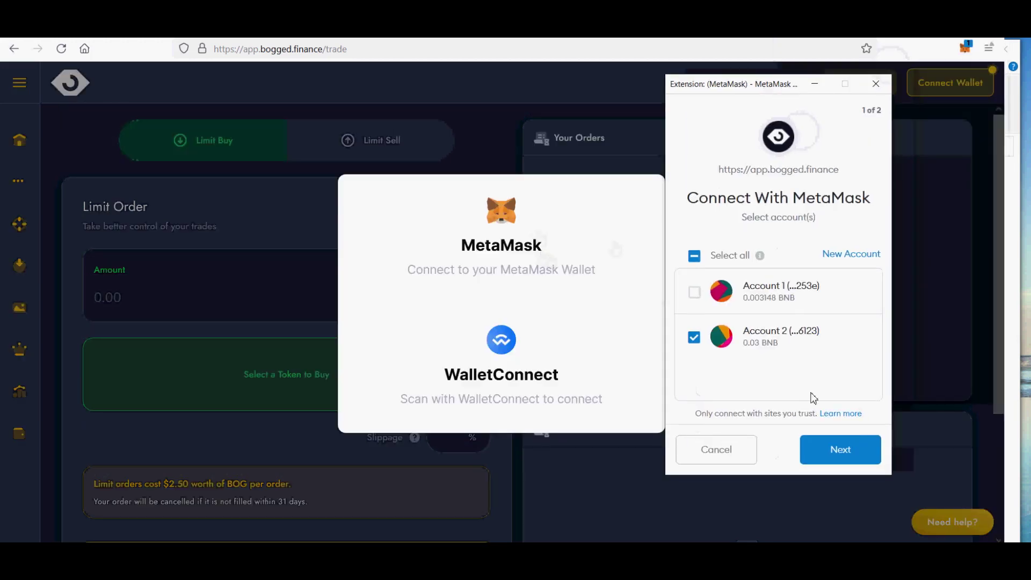
left_click(839, 456)
left_click(838, 455)
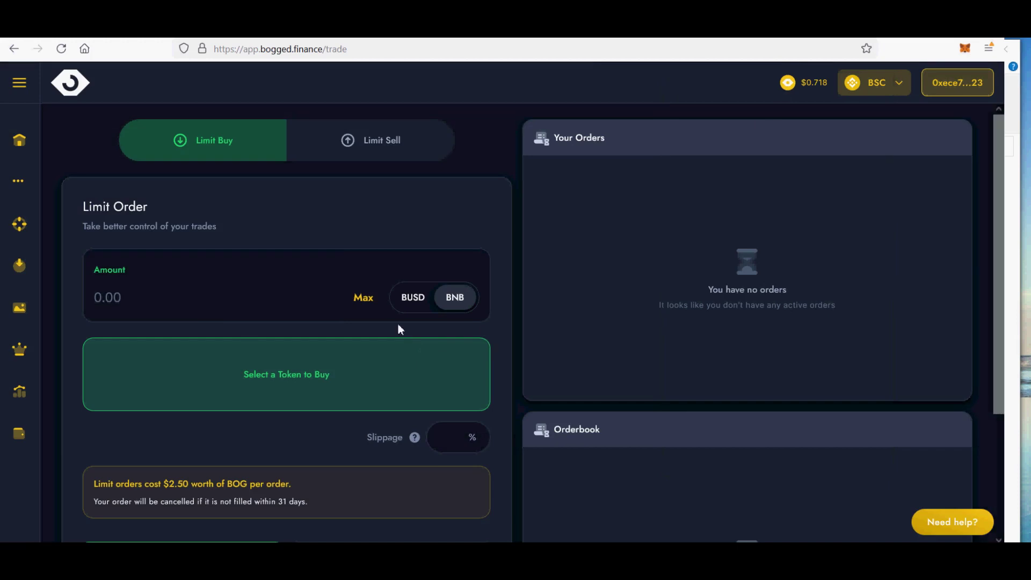
left_click(359, 307)
scroll(401, 451, "down", 3)
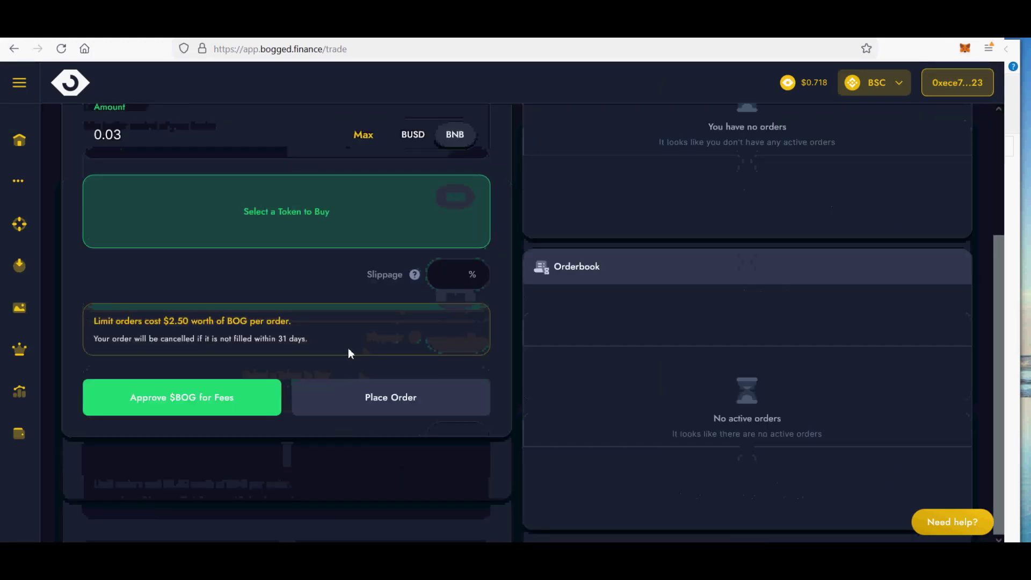
- In the token picker, try searching 'PMON', clear it, and pick Bogged Finance (BOG)
left_click_drag(94, 320, 345, 352)
left_click(316, 220)
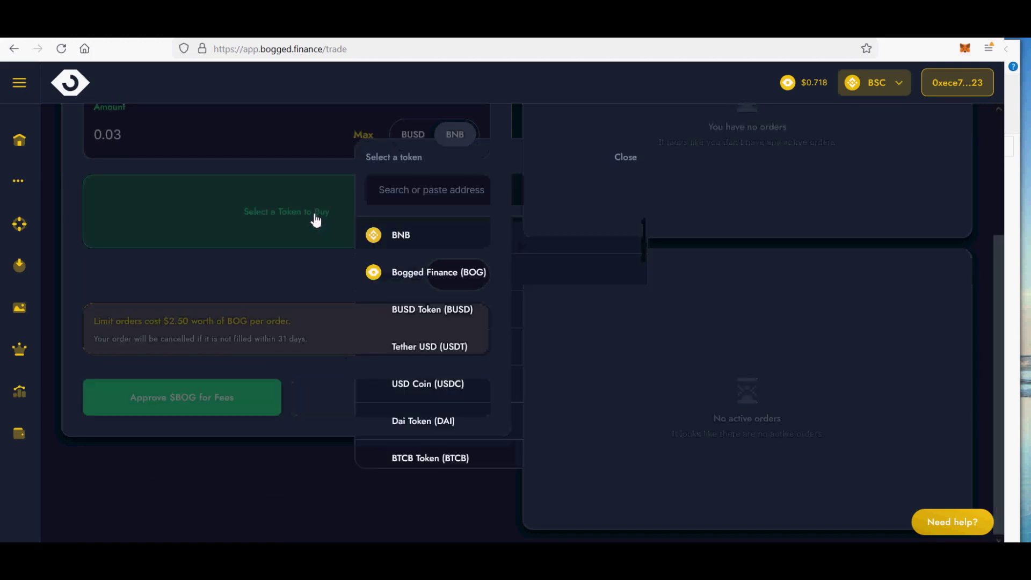
scroll(480, 365, "down", 3)
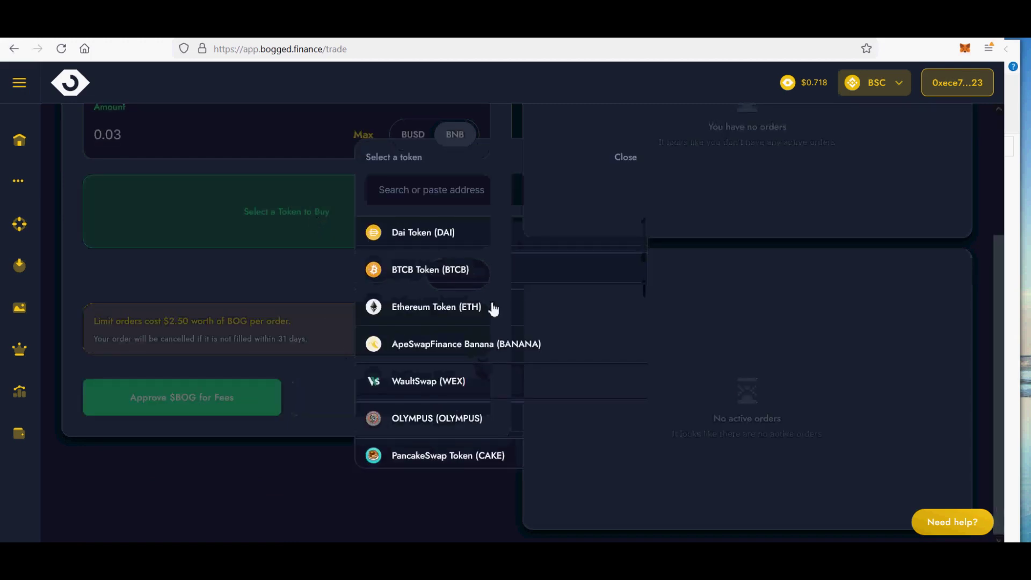
left_click(476, 199)
type("P")
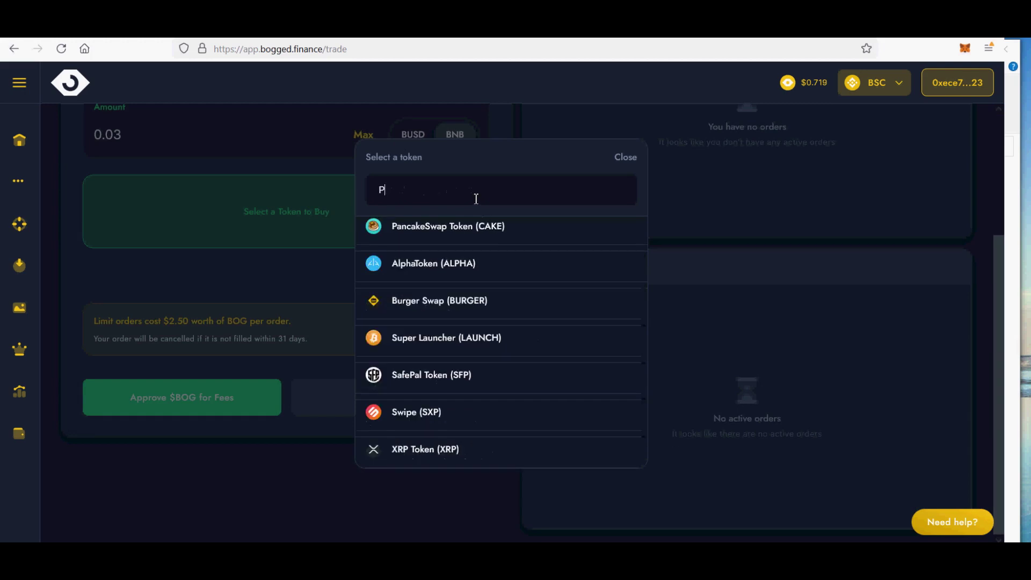
type("MON")
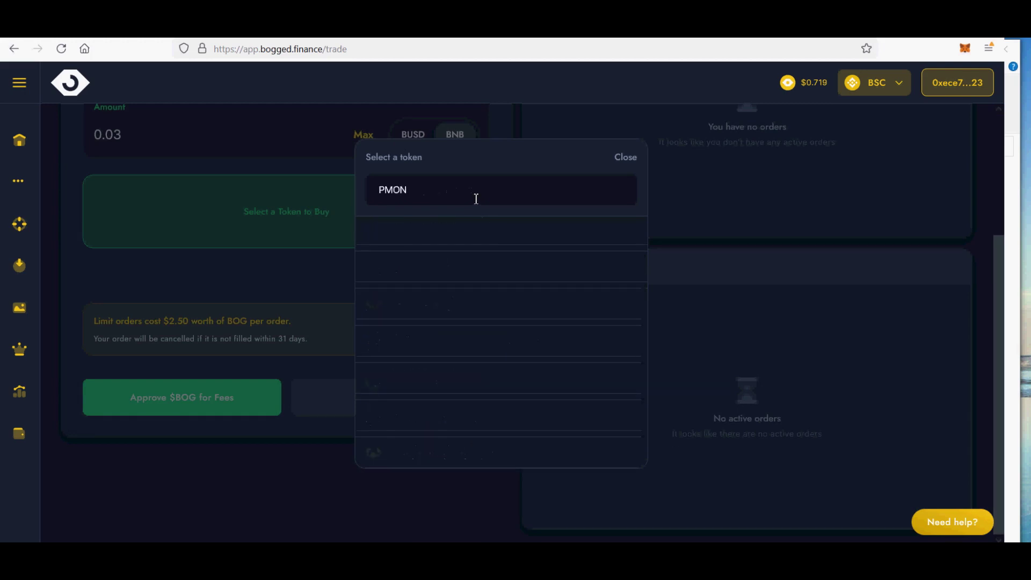
key("BackSpace")
key("BackSpace")
key("BackSpace")
key("BackSpace")
type("P")
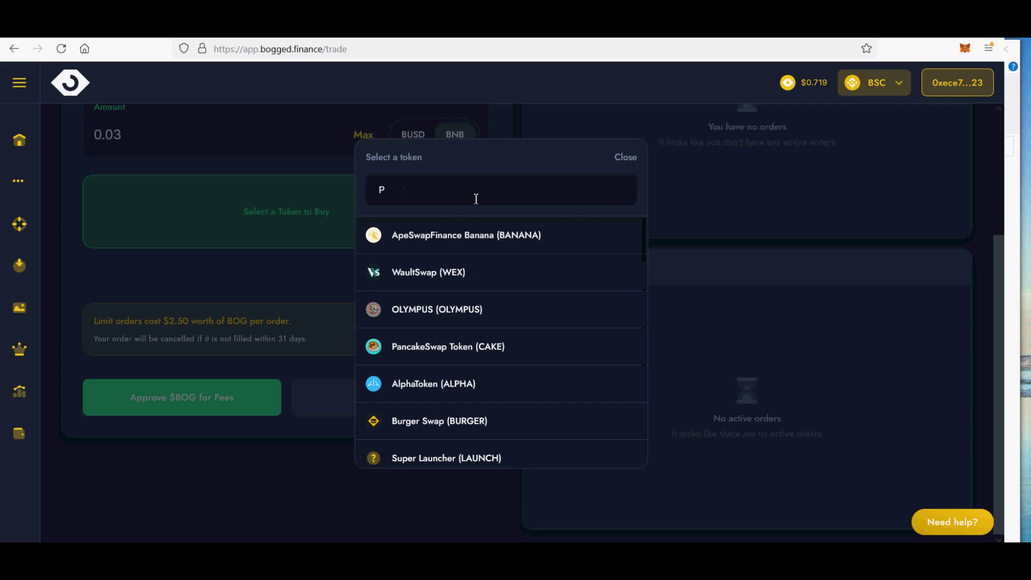
type("MON")
key("BackSpace")
key("BackSpace")
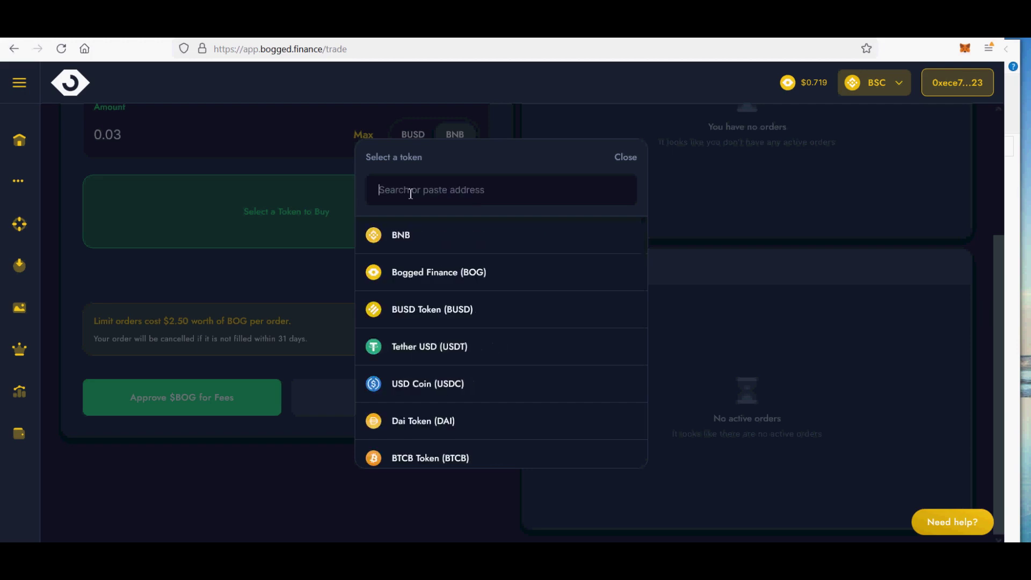
left_click(410, 275)
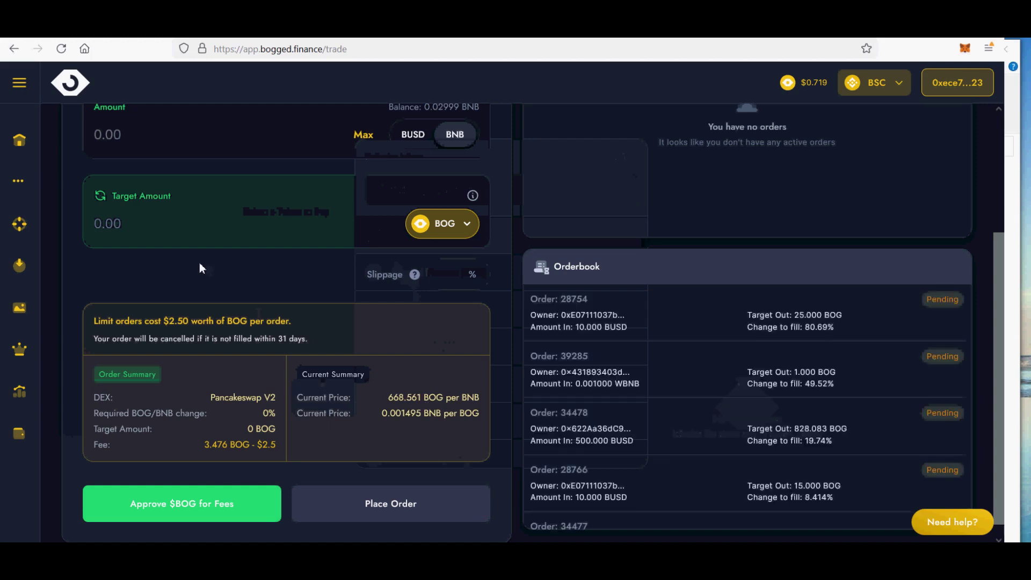
- Change the buy amount to 0.002 BNB for about 1.337 BOG, then attempt the BOG fee approval
left_click(364, 137)
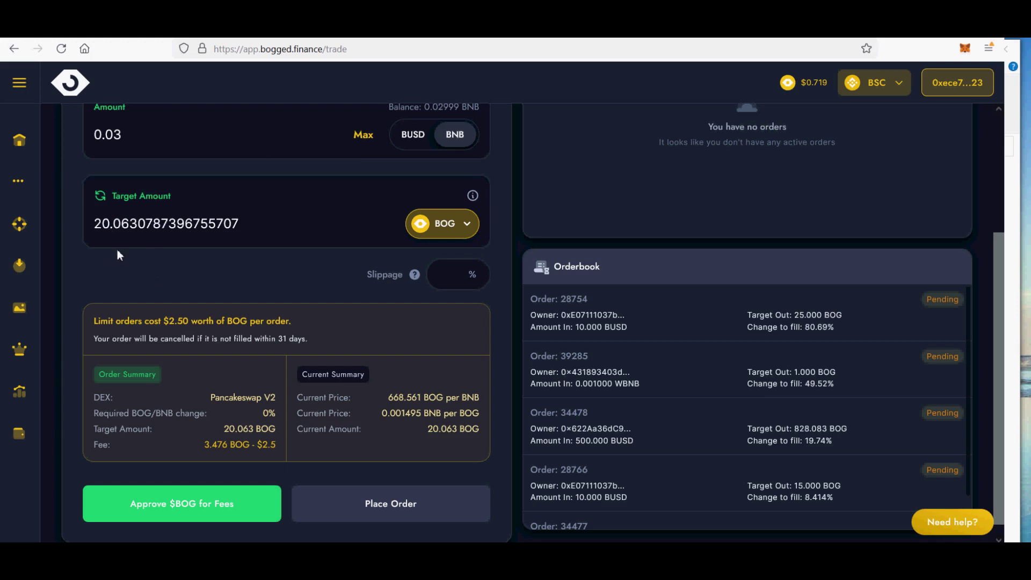
left_click_drag(124, 134, 115, 135)
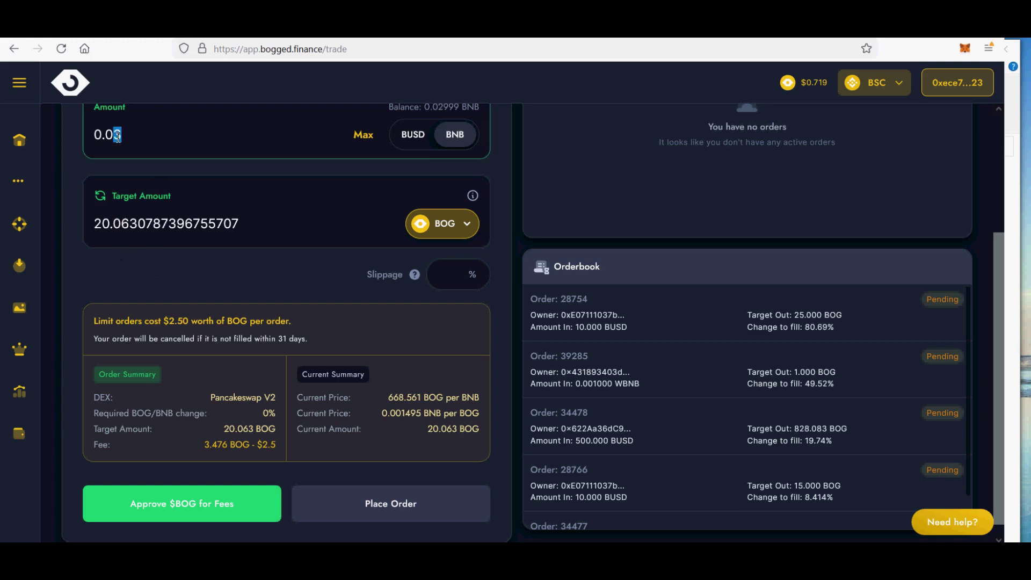
type("00")
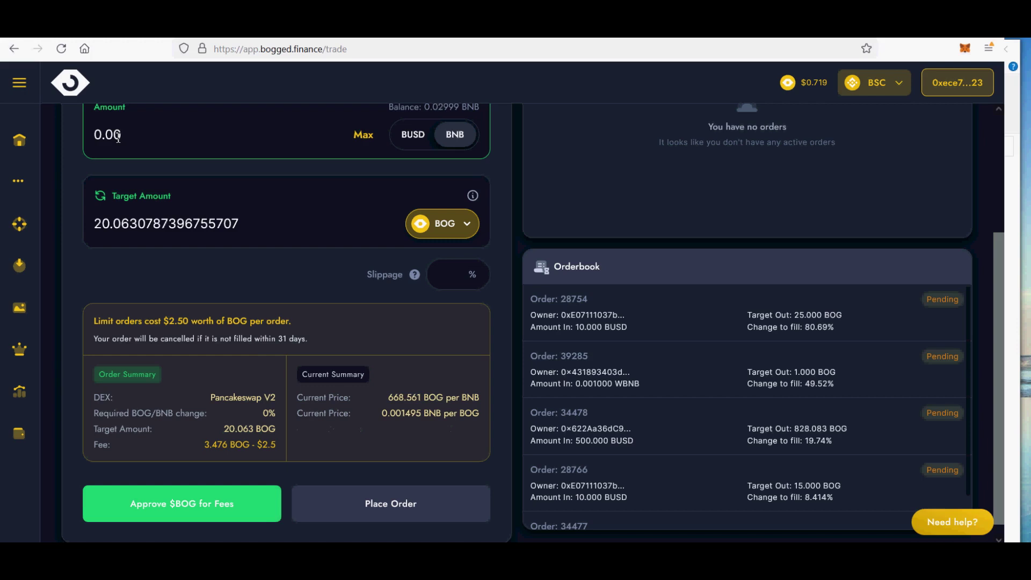
type("2")
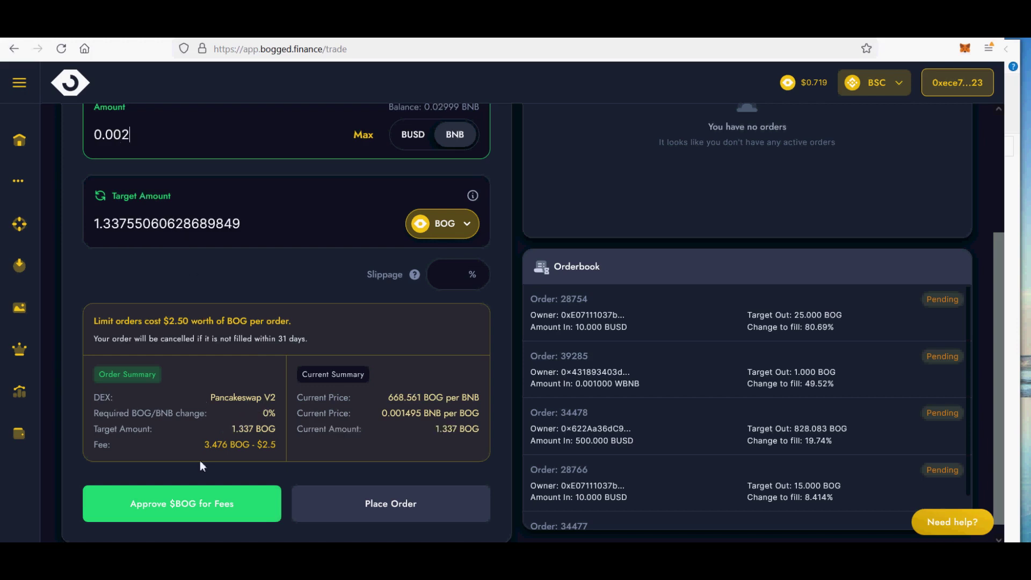
left_click(203, 510)
left_click(202, 510)
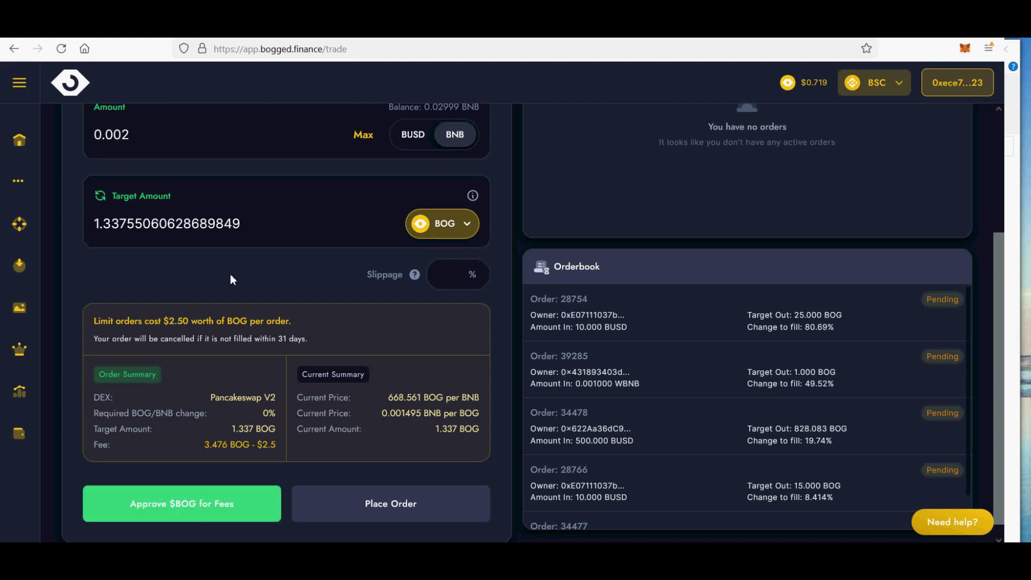
- Request the BOG spend approval and centre the MetaMask popup with its $0.16 fee and Confirm button visible
left_click(193, 511)
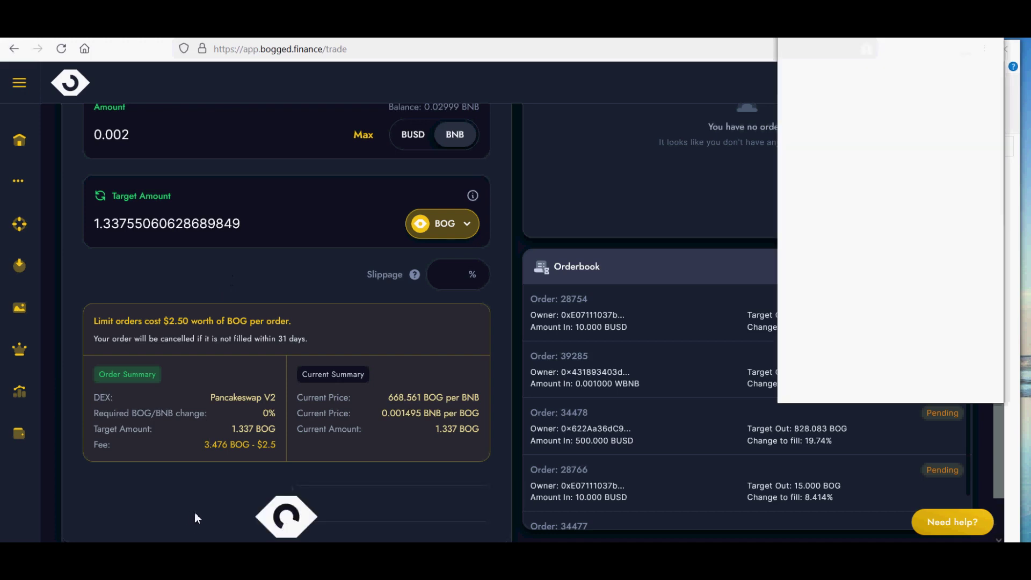
left_click_drag(890, 43, 589, 87)
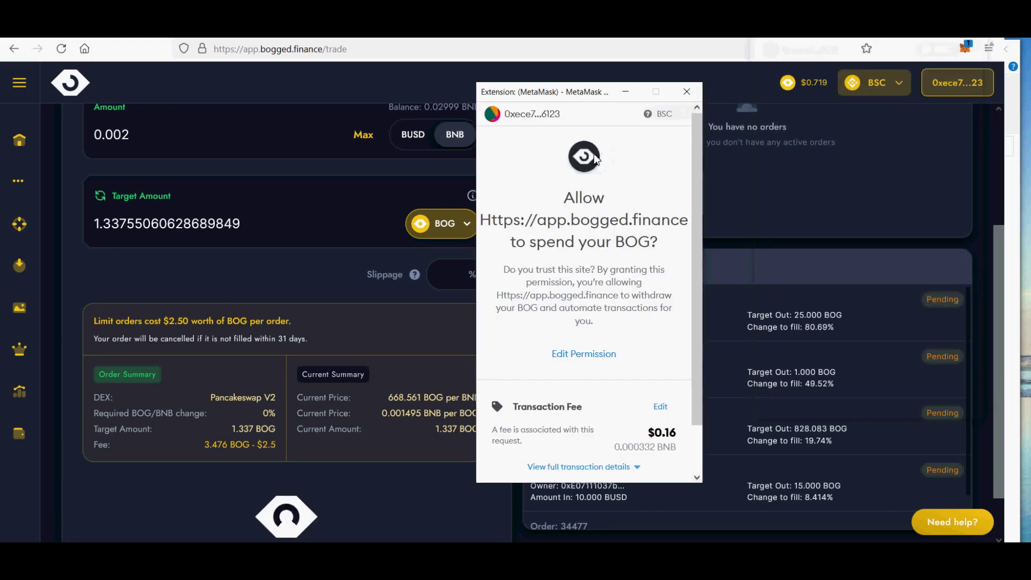
scroll(679, 369, "down", 1)
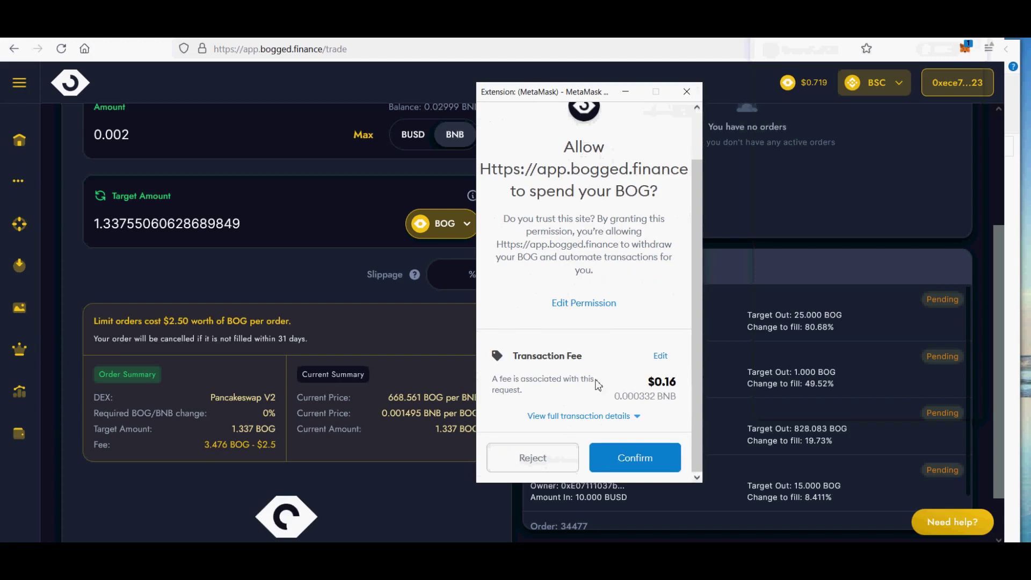
left_click_drag(643, 396, 613, 397)
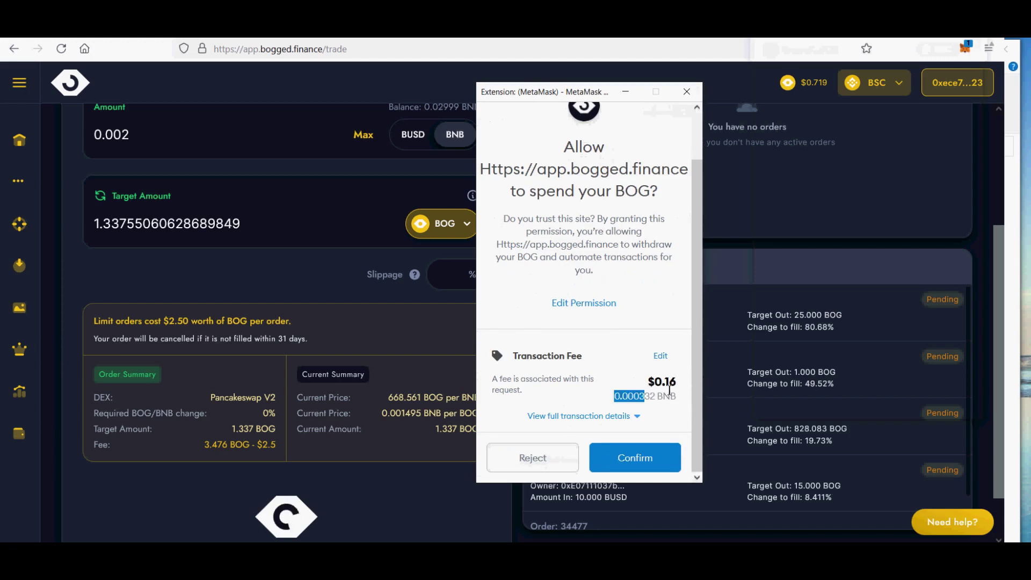